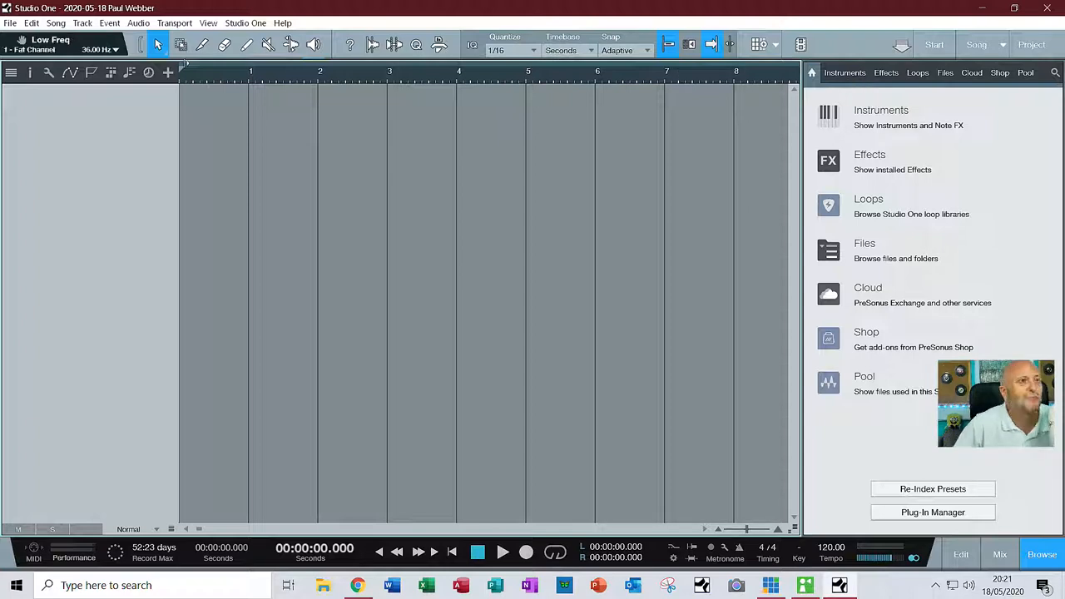
Close the currently open song without saving its changes
click(11, 24)
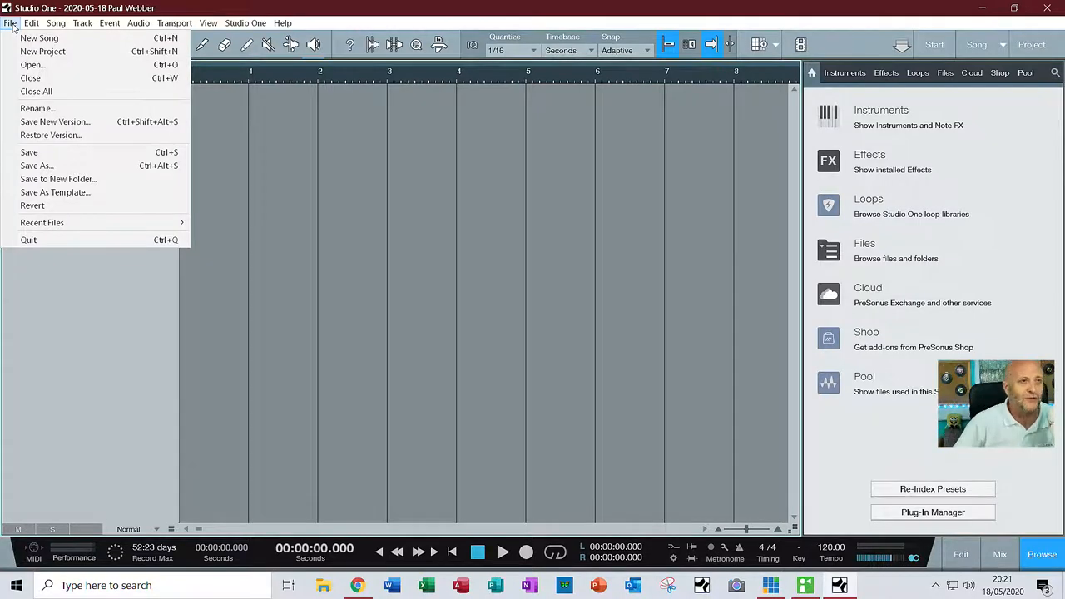
mouse_move(208, 22)
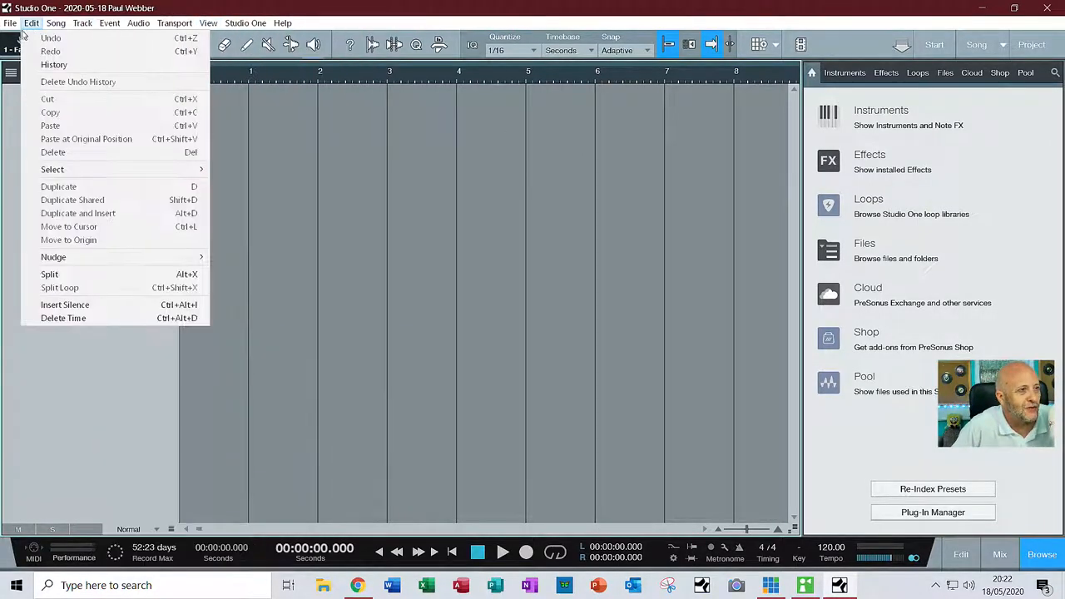
mouse_move(6, 27)
click(44, 78)
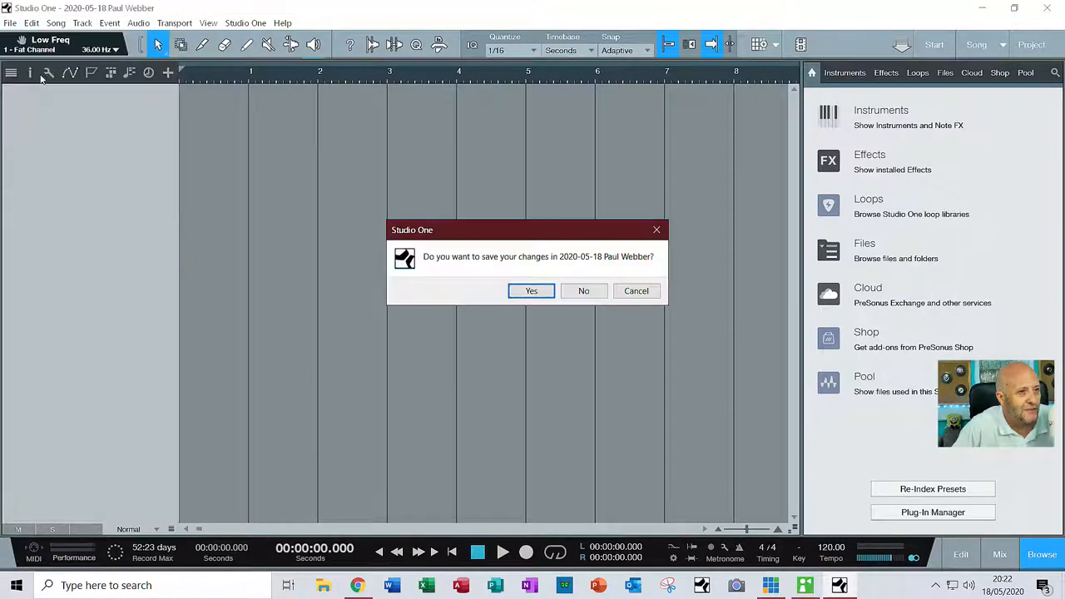
click(585, 291)
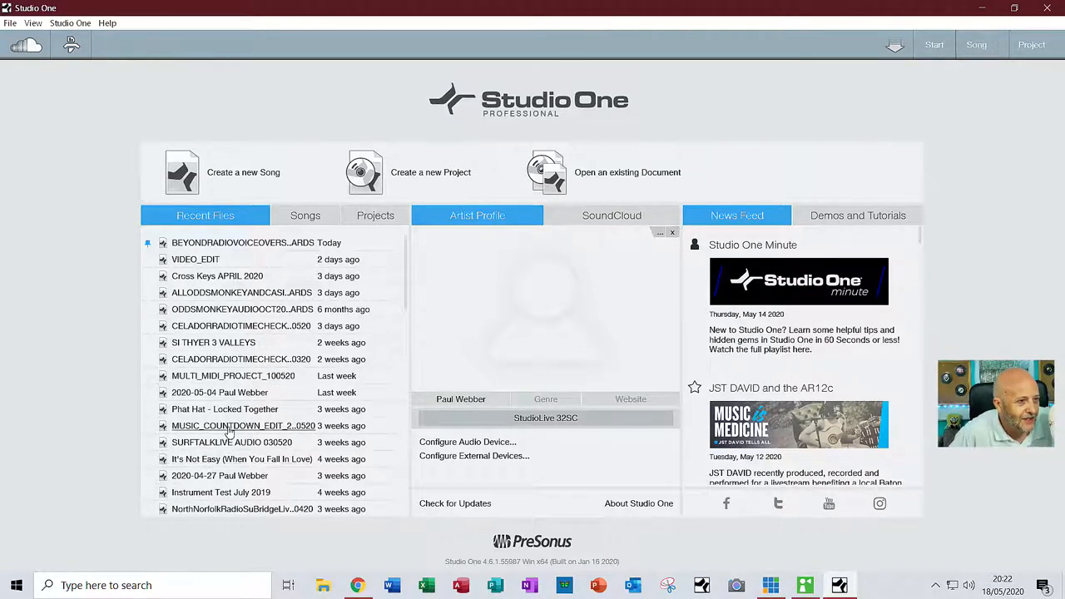
Open the recent song WHERE YOUR JOURNEY BEGINS JINGLE DEMO 2018 and dismiss the sample rate warning
scroll(229, 434, down, 1)
scroll(230, 434, down, 3)
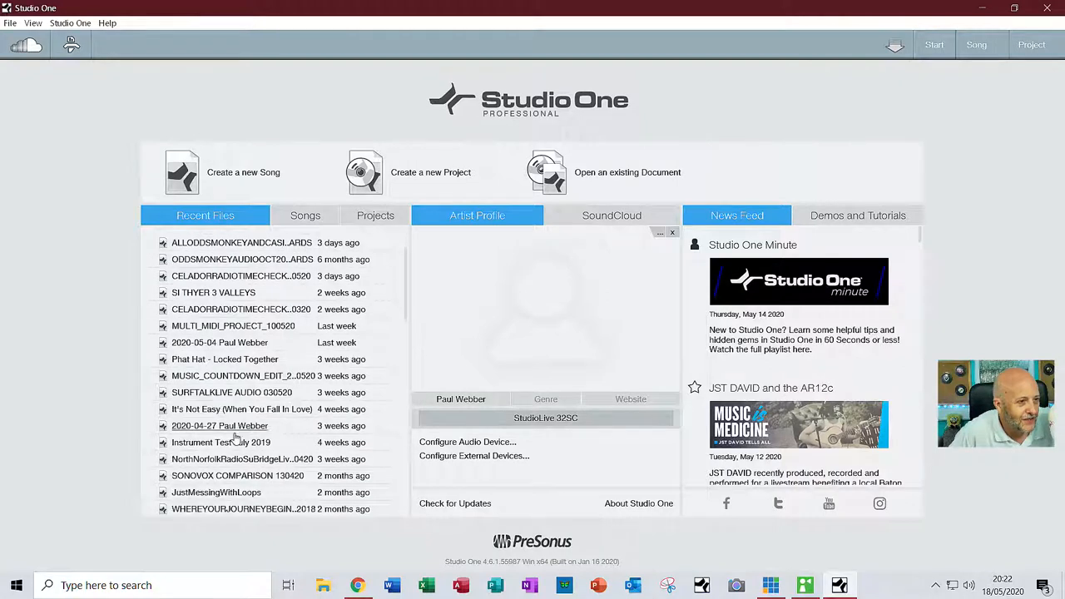
click(222, 493)
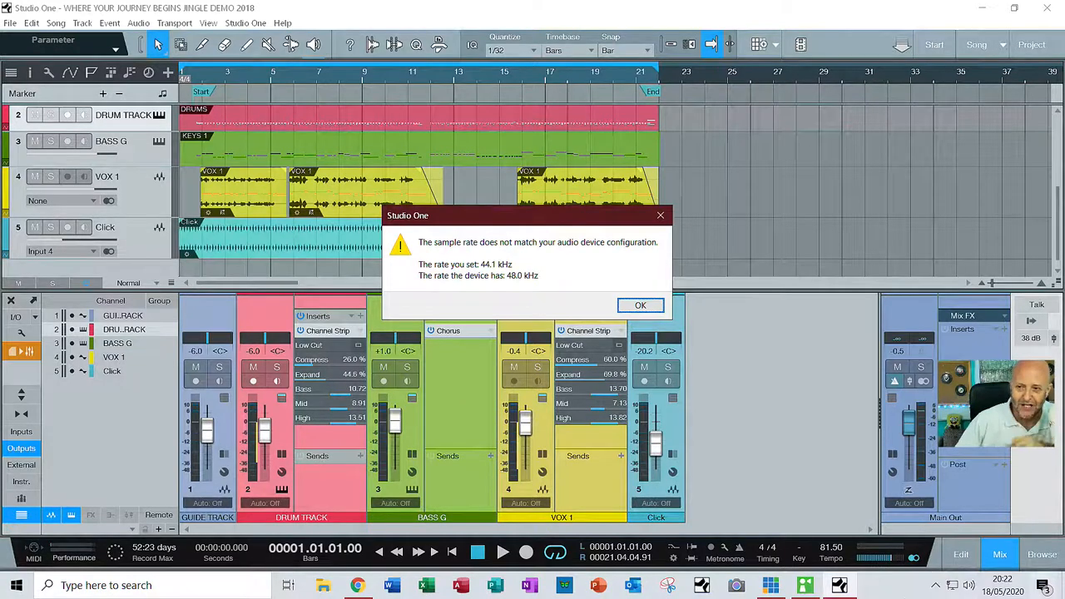
key(alt+Tab)
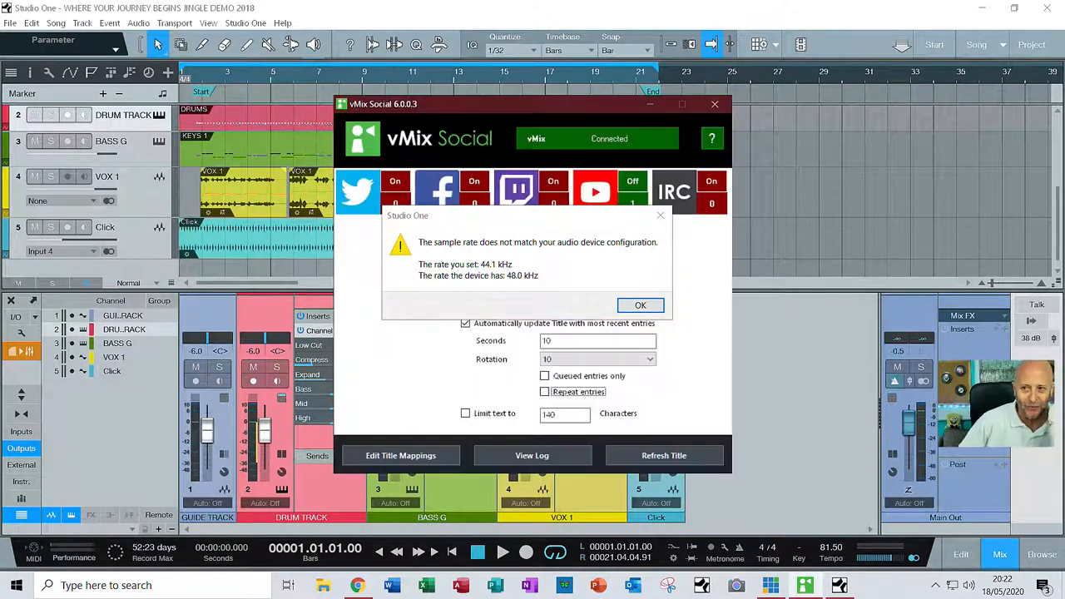
key(alt+Tab)
key(alt+Tab)
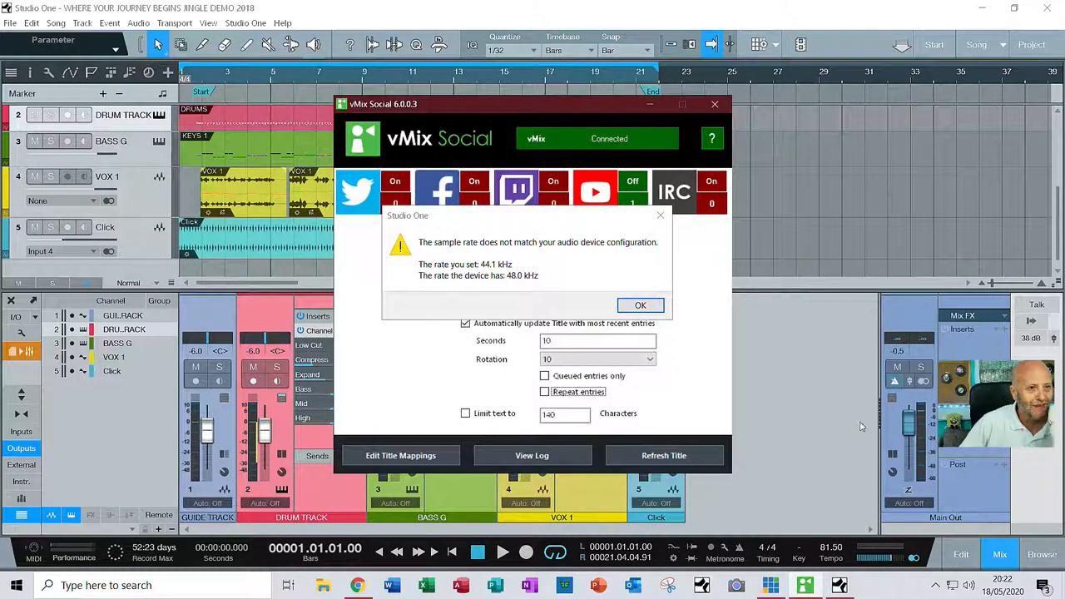
click(645, 307)
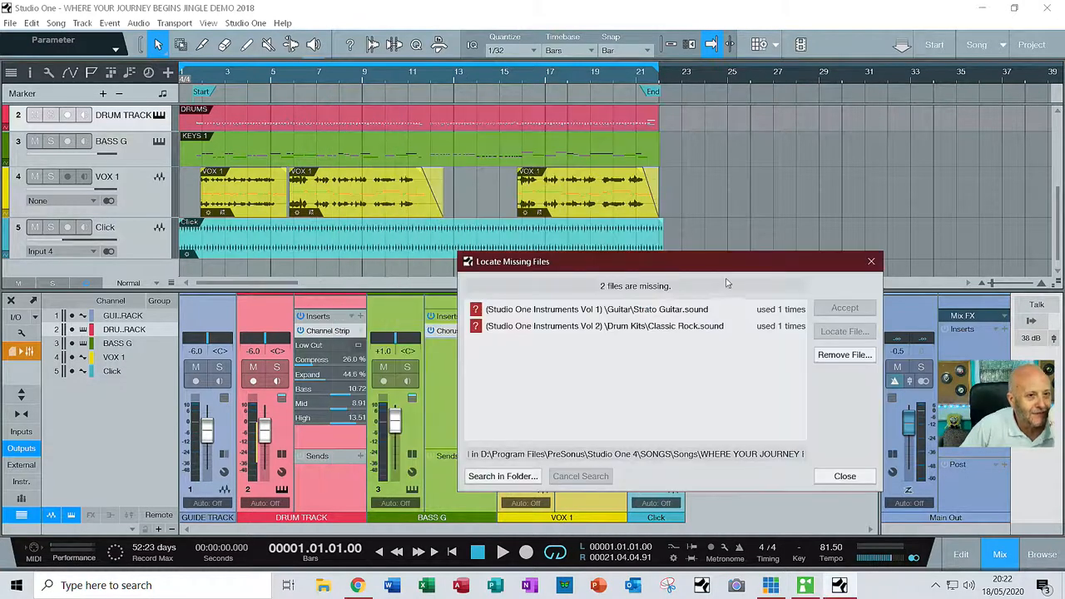
Try to locate the missing files Strato Guitar.sound and Classic Rock.sound among the installed sound packages
click(589, 314)
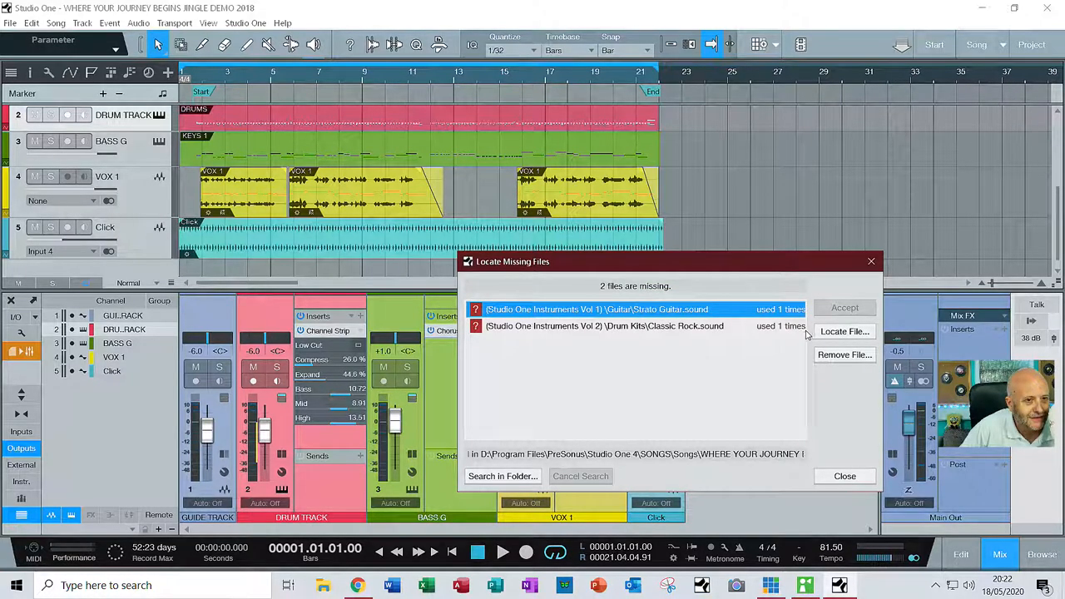
click(837, 332)
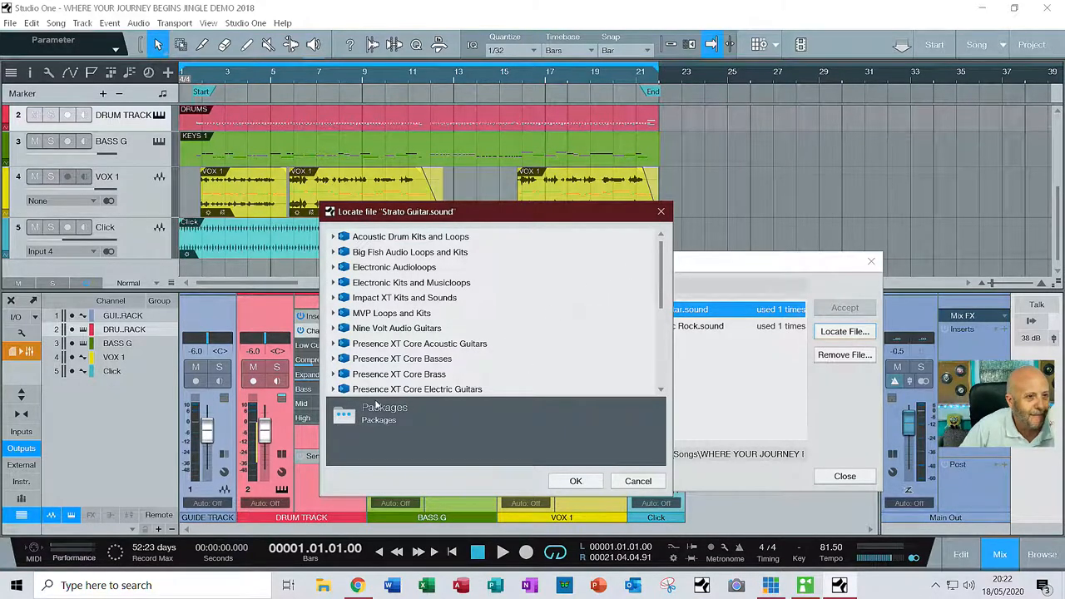
click(576, 480)
click(604, 327)
click(838, 333)
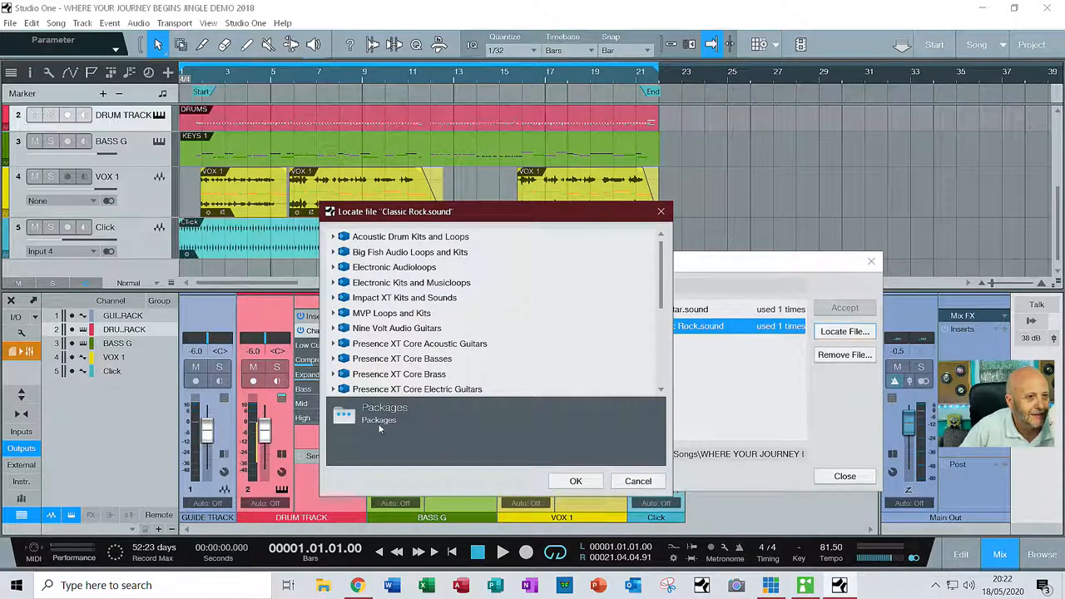
click(568, 484)
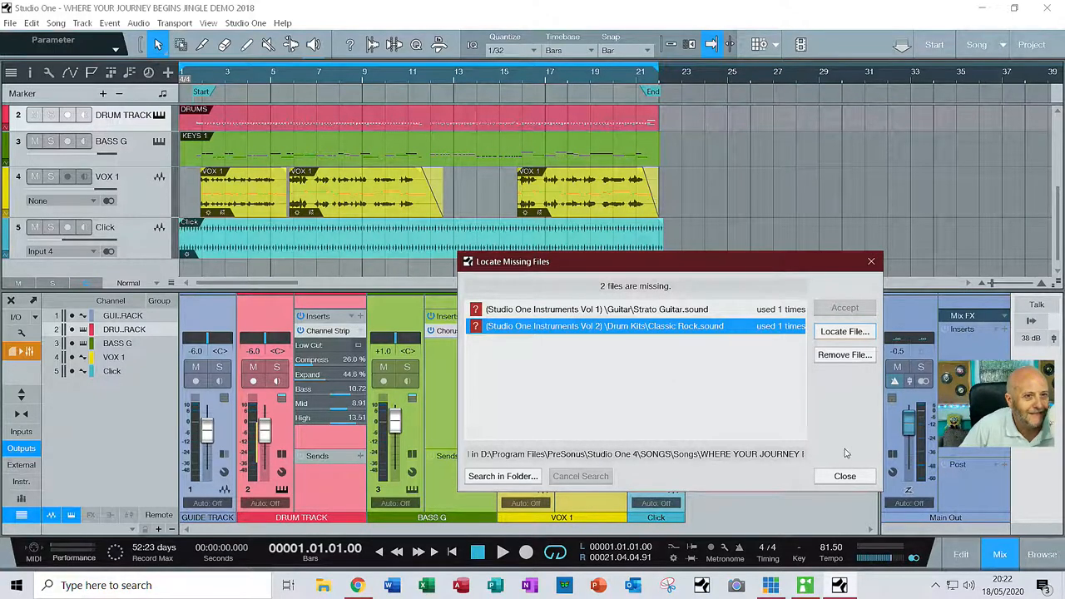
Close the missing files list and dismiss the copyright notice and the song information window
click(836, 477)
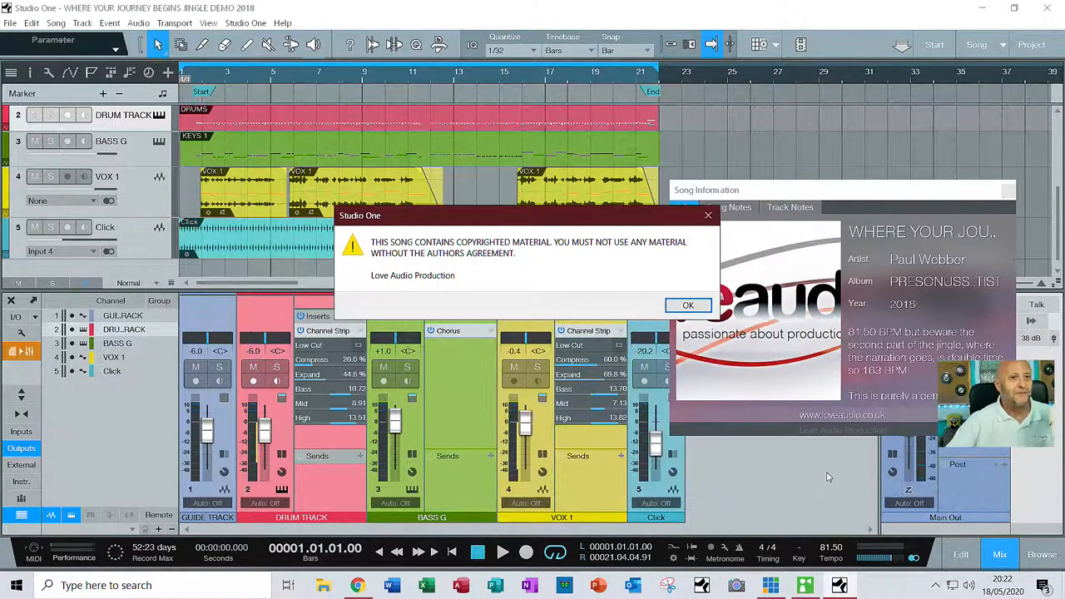
click(688, 306)
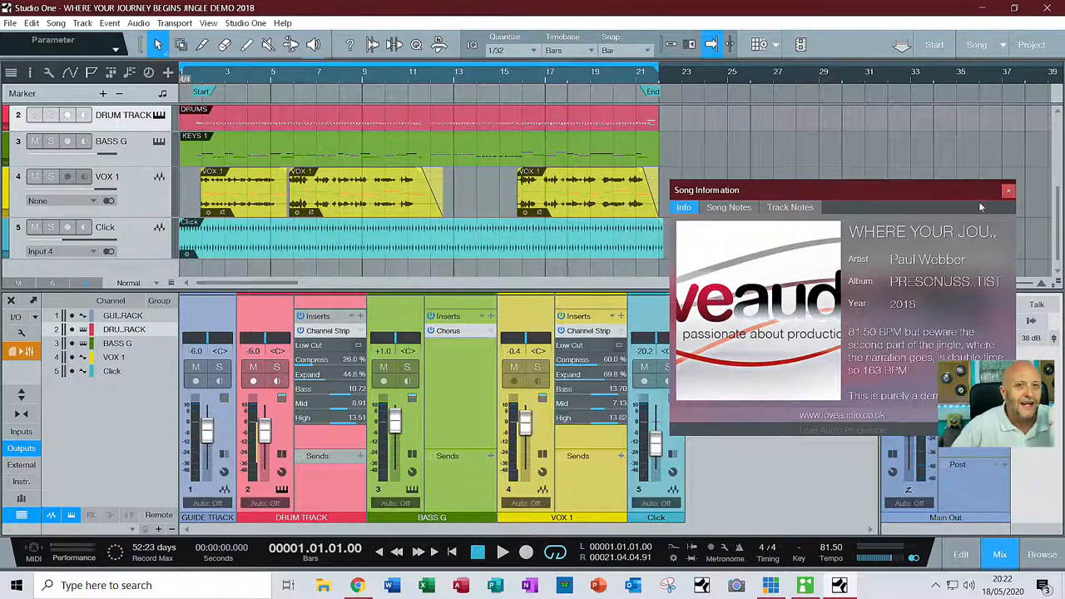
click(1006, 192)
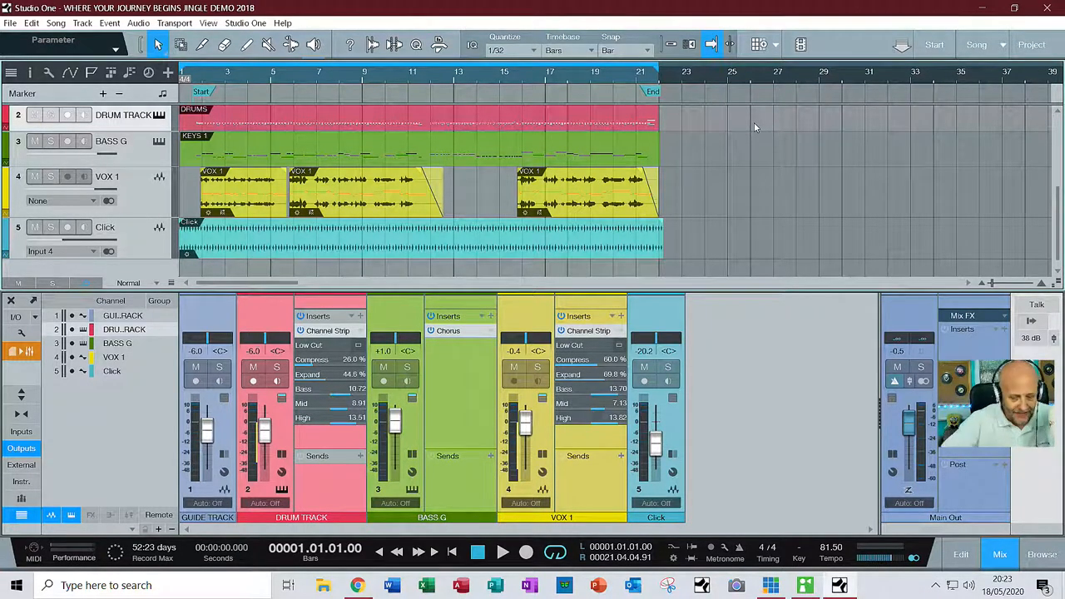
Play the song through its tracks and raise the DRUM TRACK channel volume to -3.1 dB
key(space)
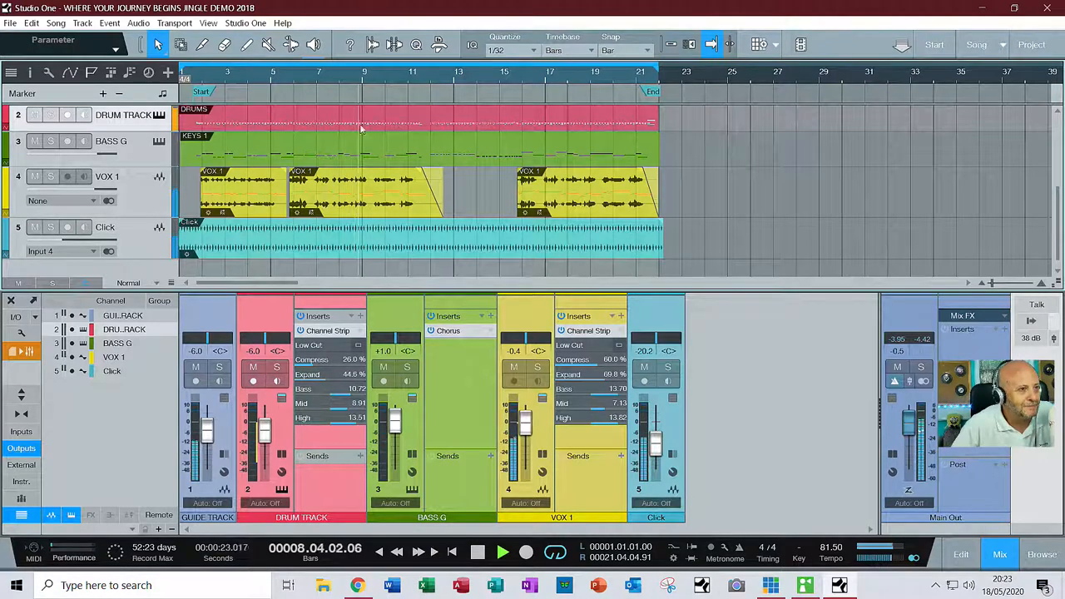
scroll(98, 133, up, 4)
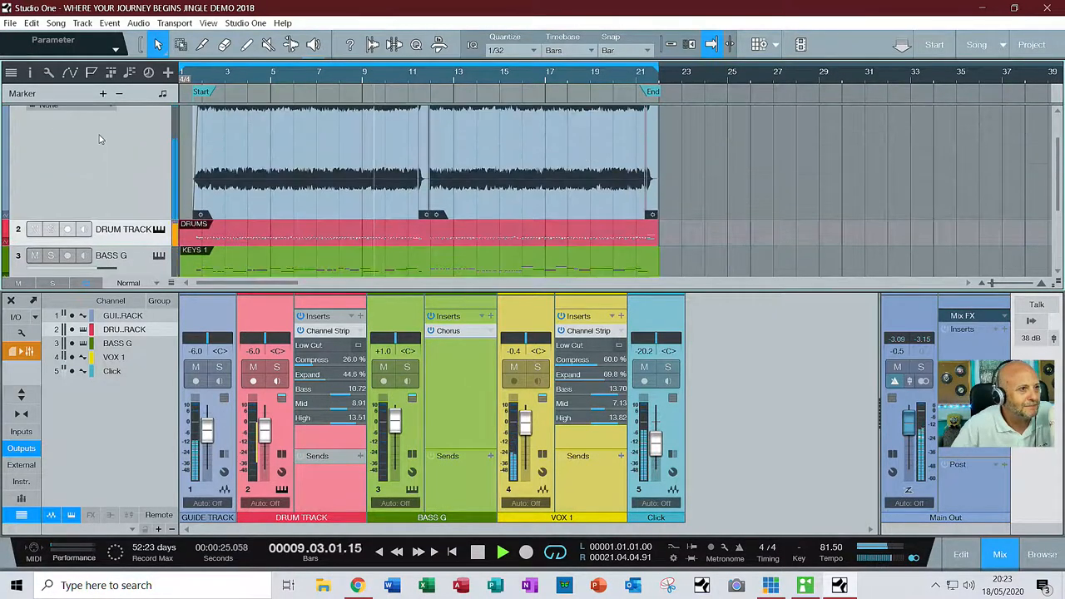
scroll(98, 133, down, 4)
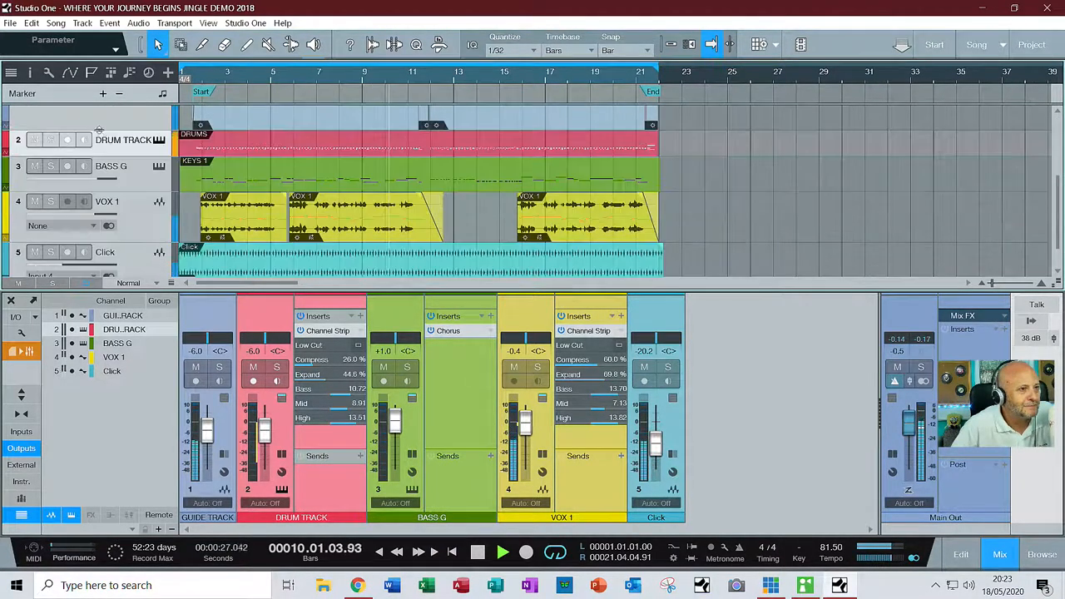
scroll(100, 133, up, 1)
scroll(100, 133, down, 1)
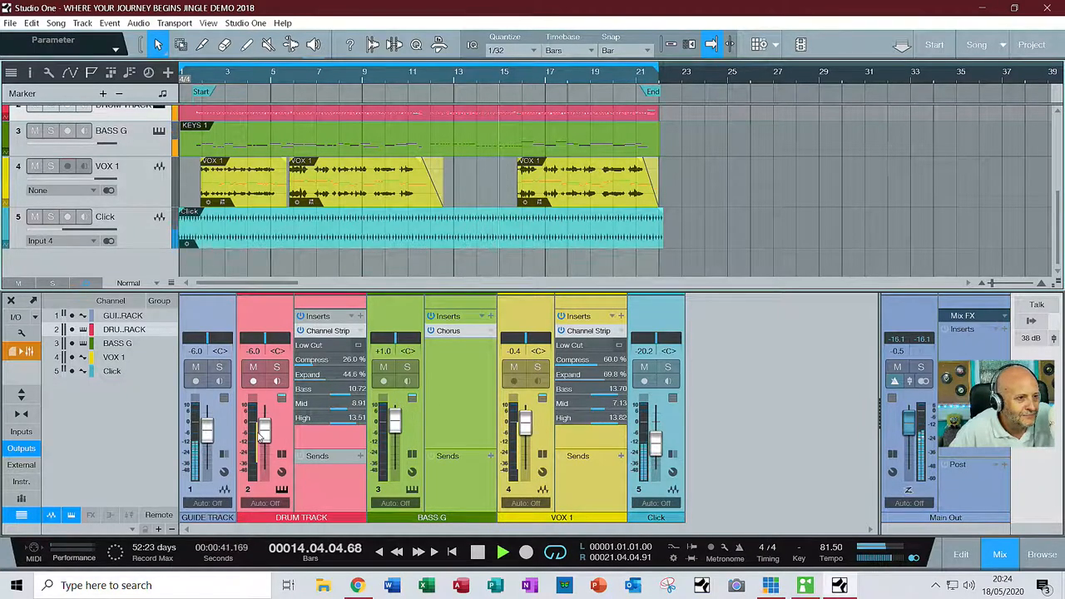
drag(266, 436, 267, 428)
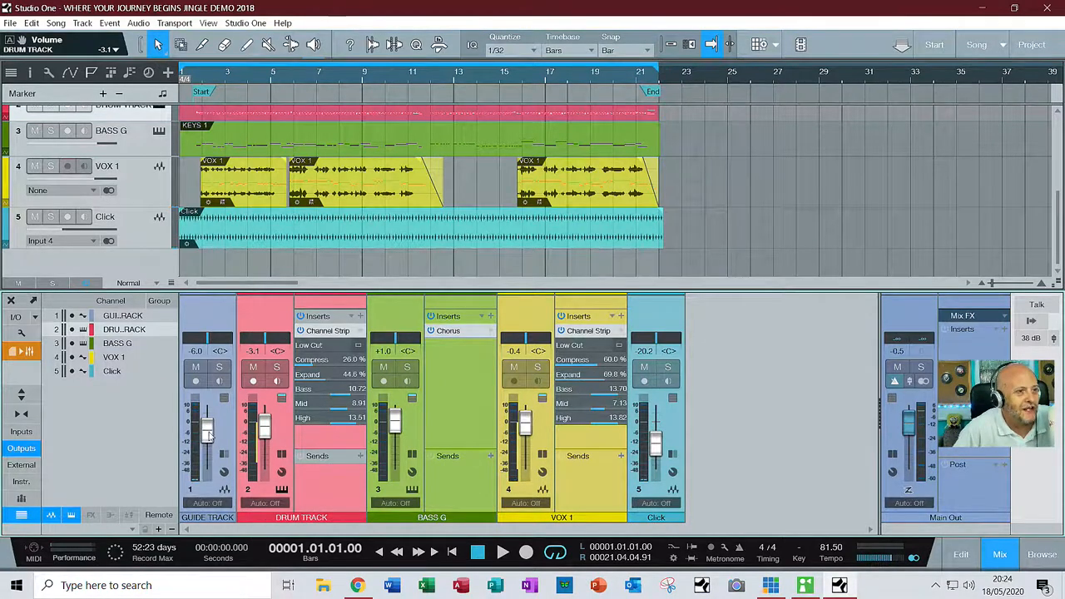
Solo the GUIDE TRACK, play it from the start to the end, and turn its solo off
scroll(253, 255, up, 4)
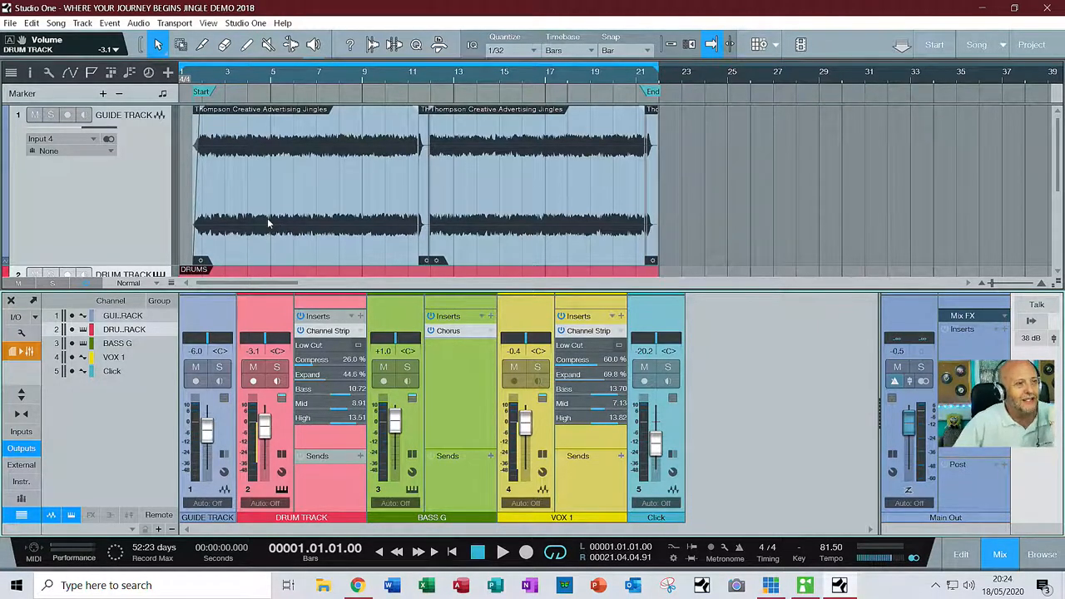
click(50, 114)
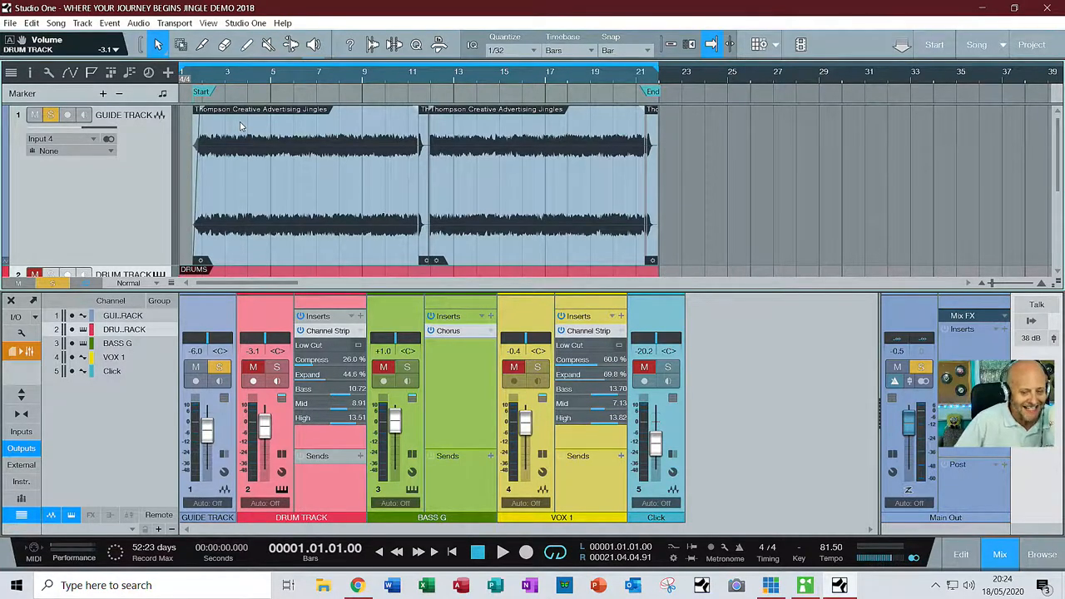
key(space)
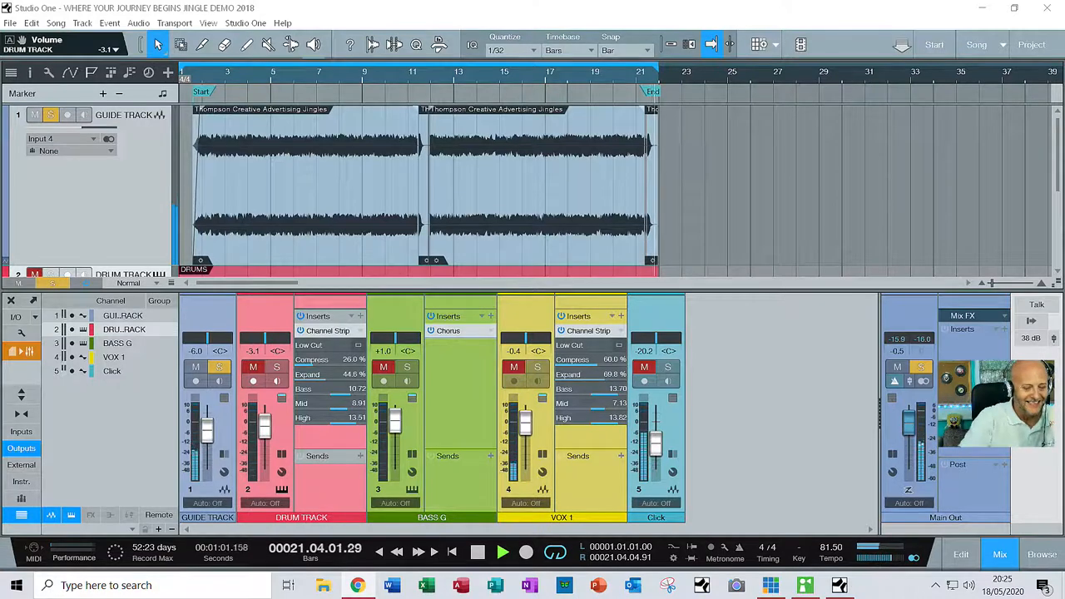
key(space)
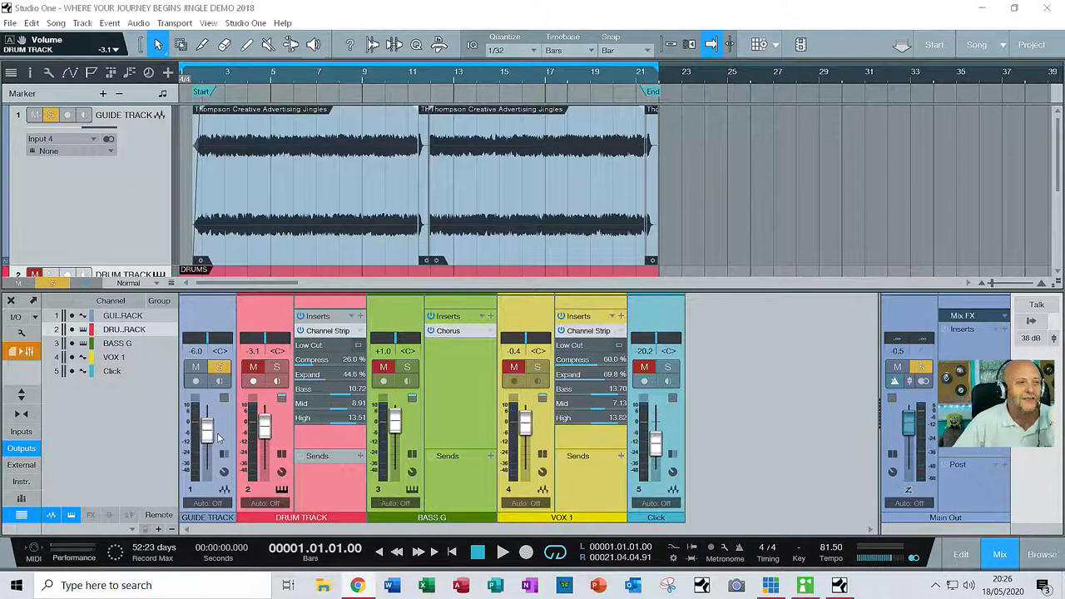
click(52, 114)
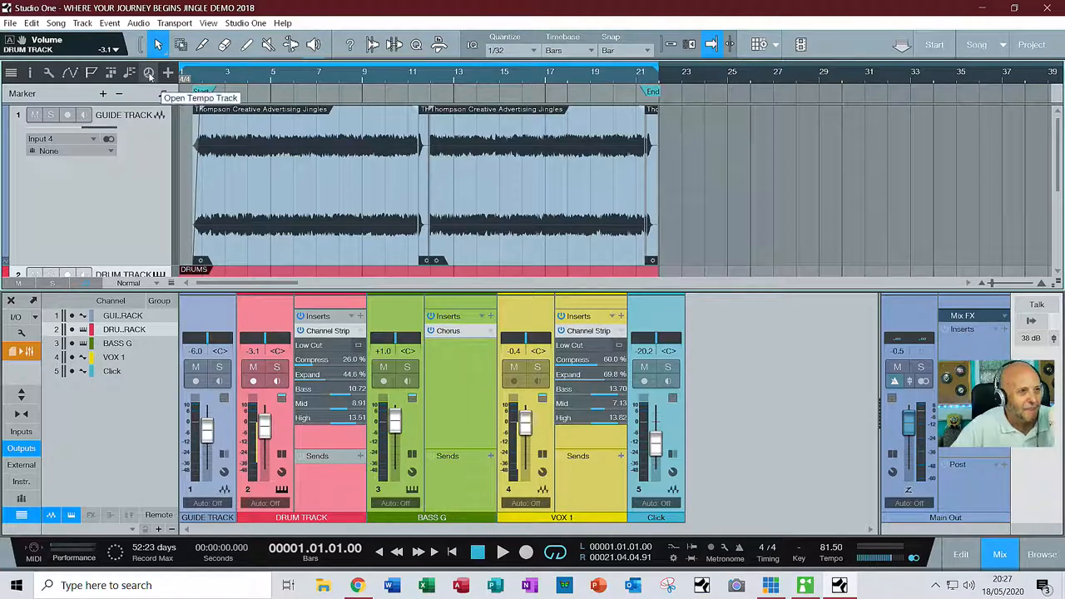
Show the tempo track and add an 81.5 BPM tempo point just before bar 12
click(149, 73)
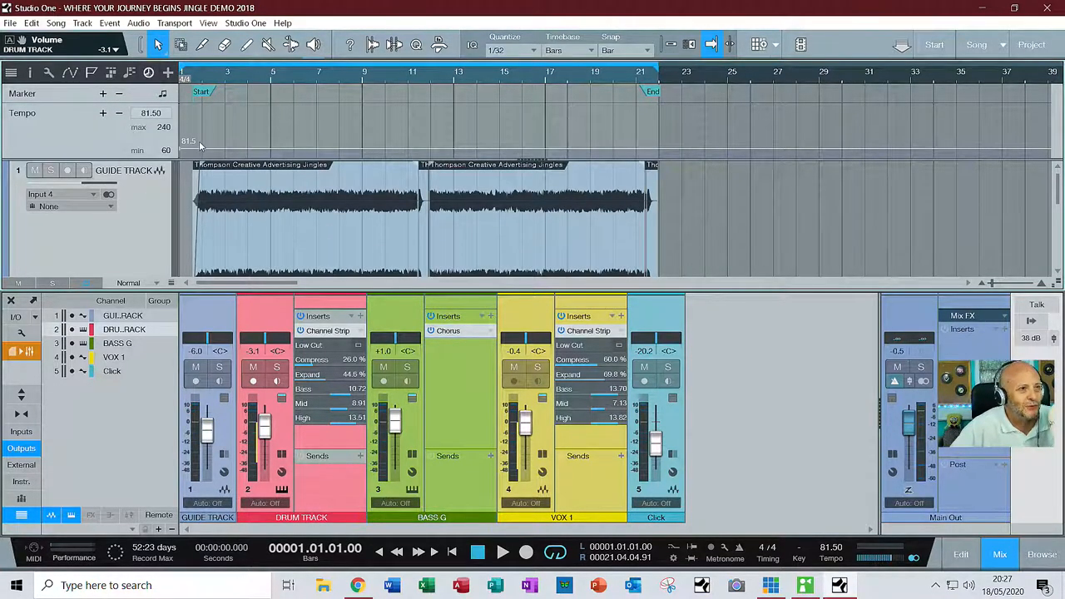
click(430, 150)
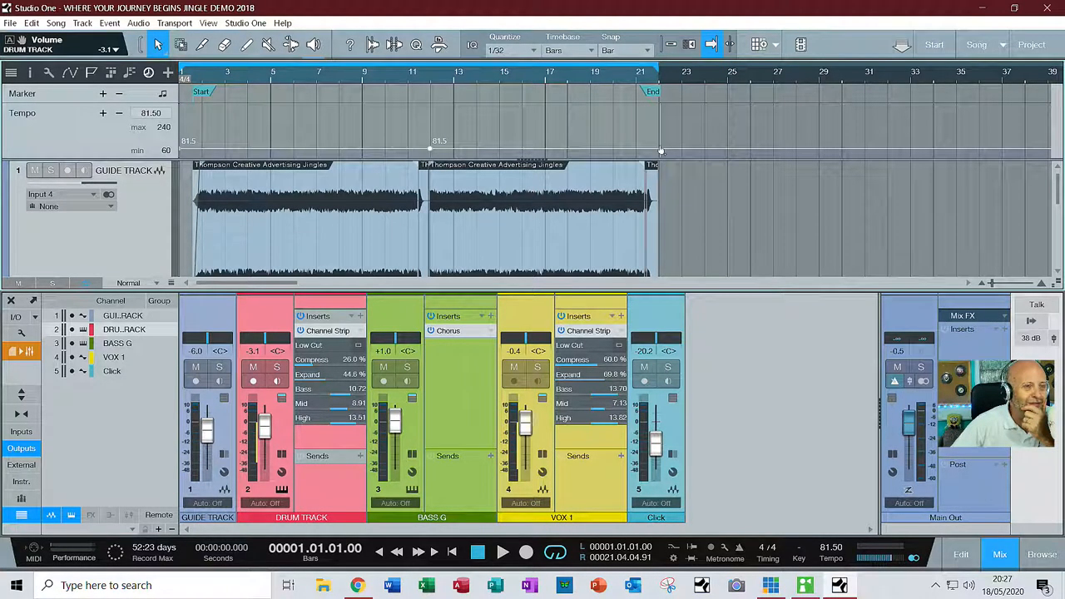
Audition the song from about bars 19 and 12, and add an 81.50 BPM tempo point just before bar 16
click(590, 77)
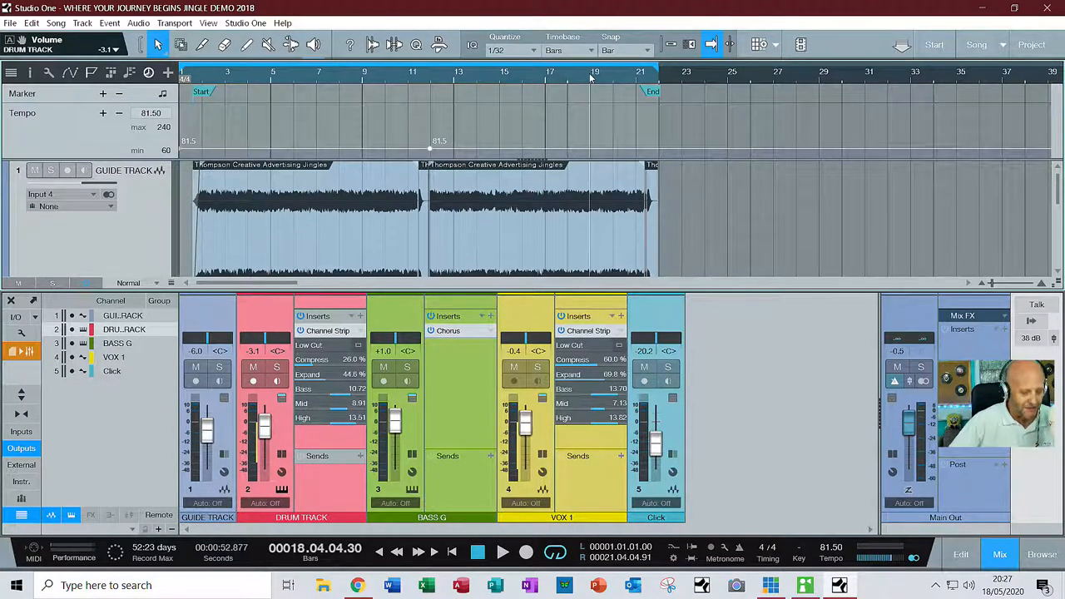
key(space)
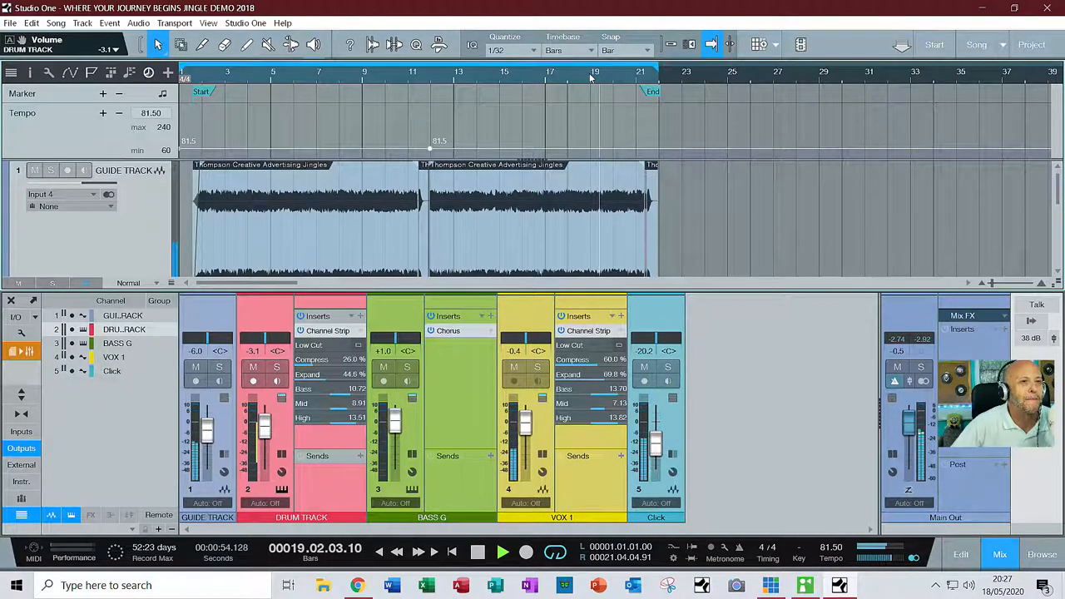
key(space)
click(432, 78)
key(space)
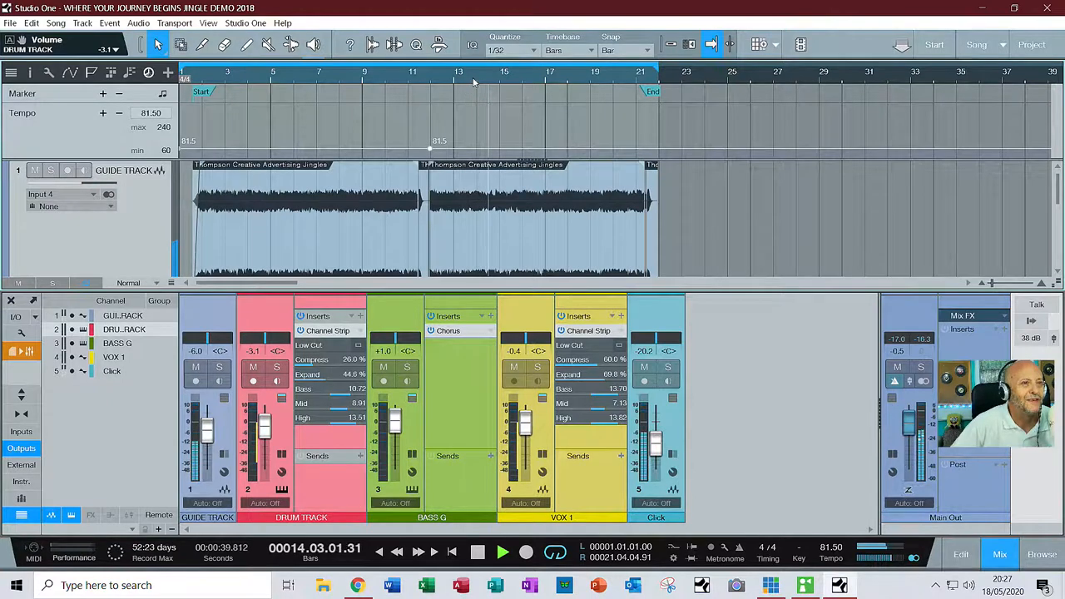
scroll(475, 79, up, 3)
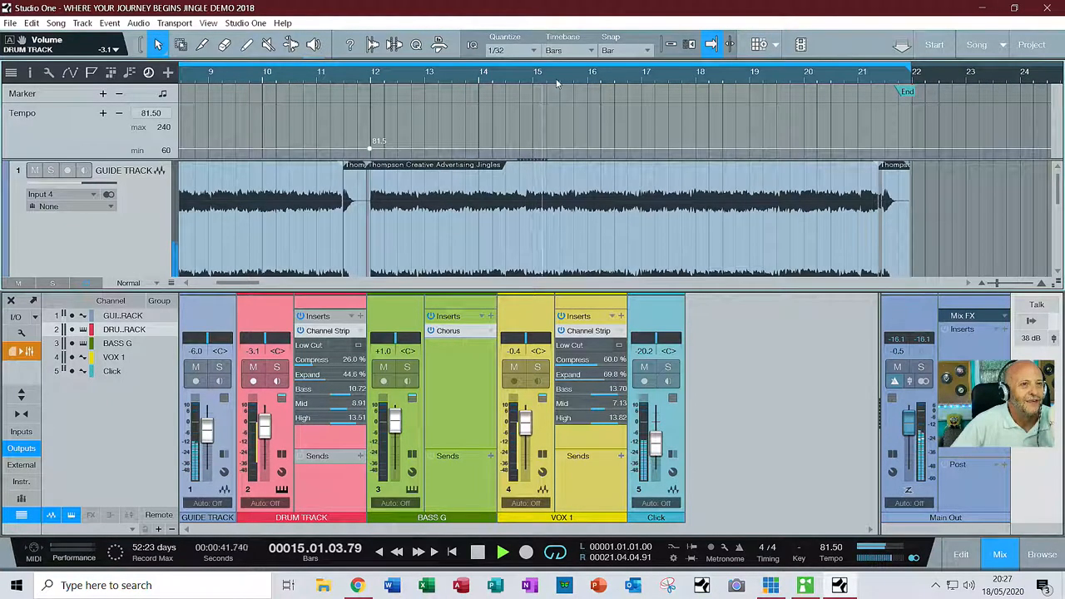
key(space)
click(587, 146)
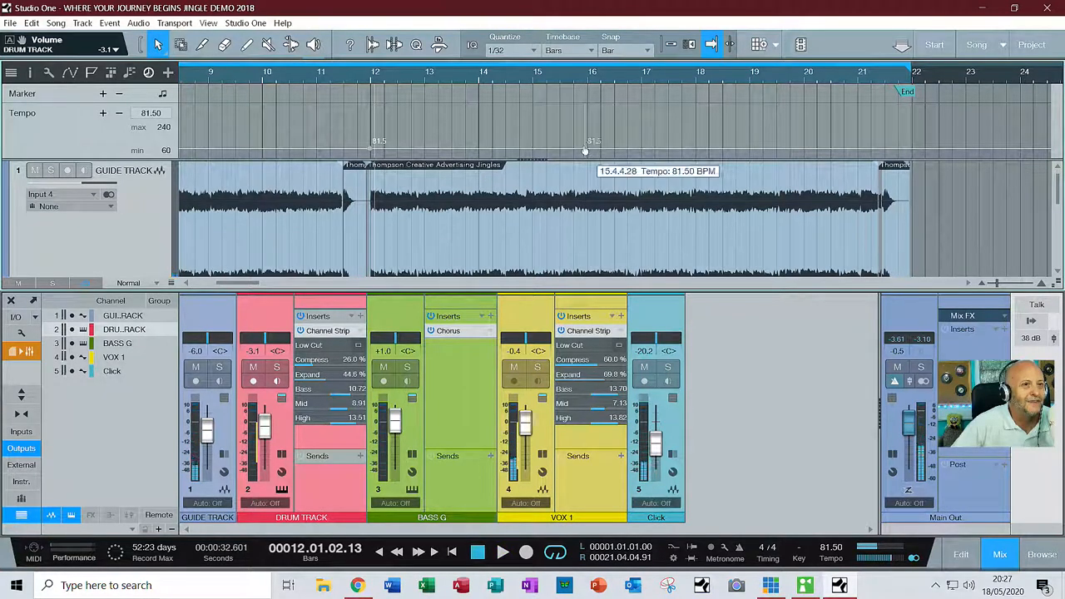
Audition short passages between bars 15 and 16 to examine where the tempo changes
click(587, 78)
key(space)
click(577, 79)
key(space)
key(space)
click(562, 80)
Solo the GUIDE TRACK and replay it from about the middle of bar 15
key(space)
key(space)
key(space)
key(space)
click(50, 170)
key(space)
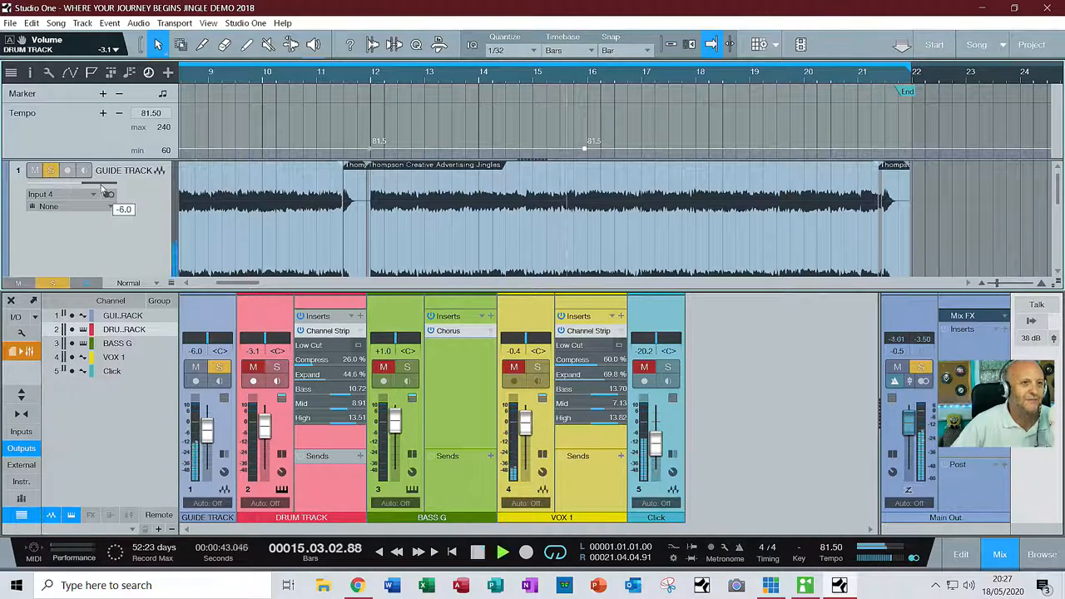
Stop playback and lower the tempo point just before bar 16 to 79 BPM
key(space)
key(space)
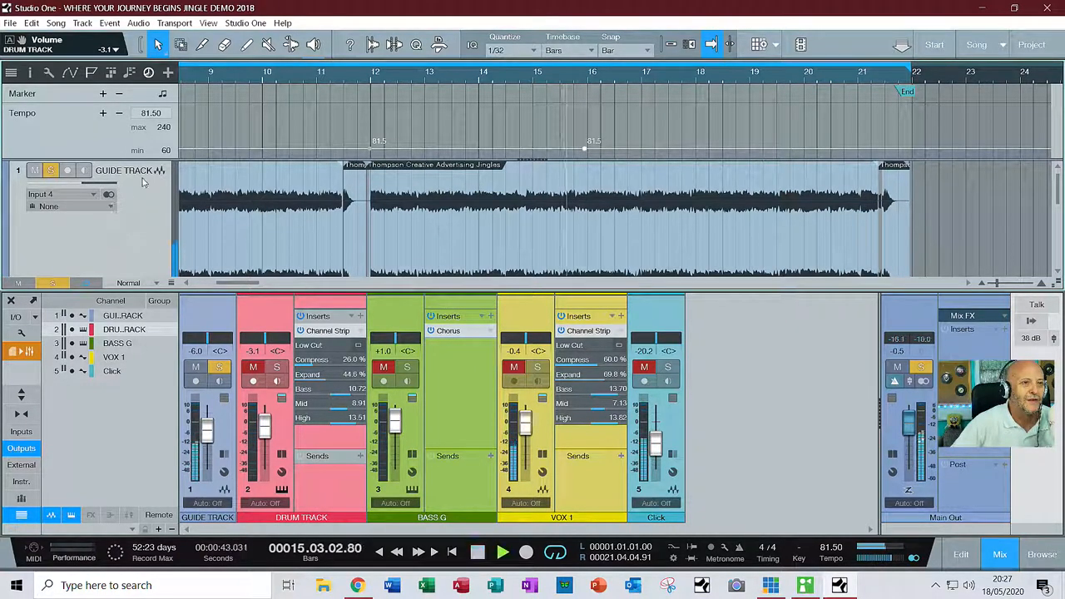
key(space)
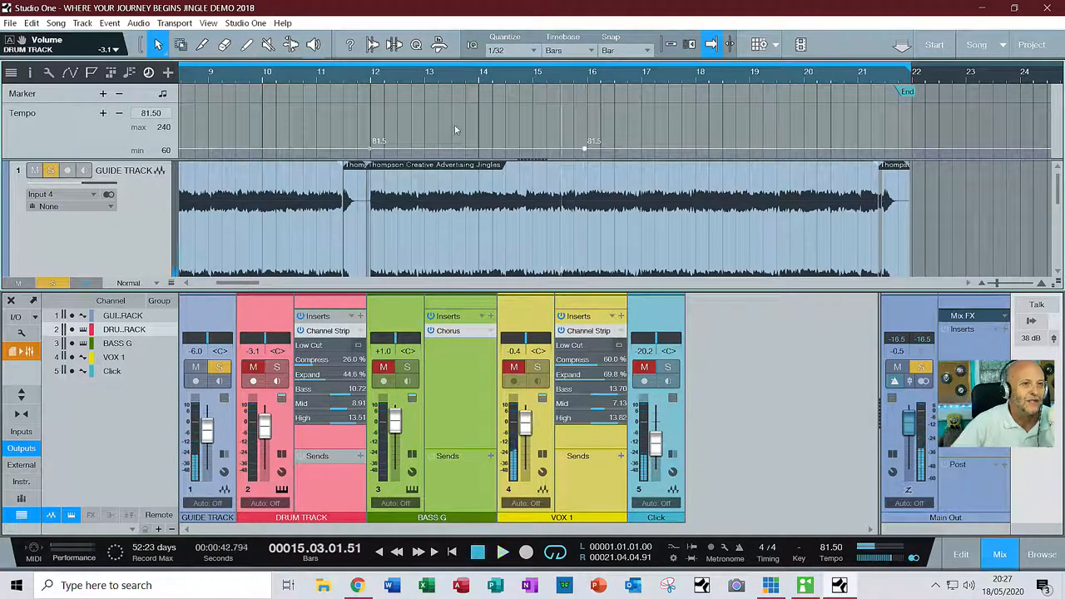
click(590, 185)
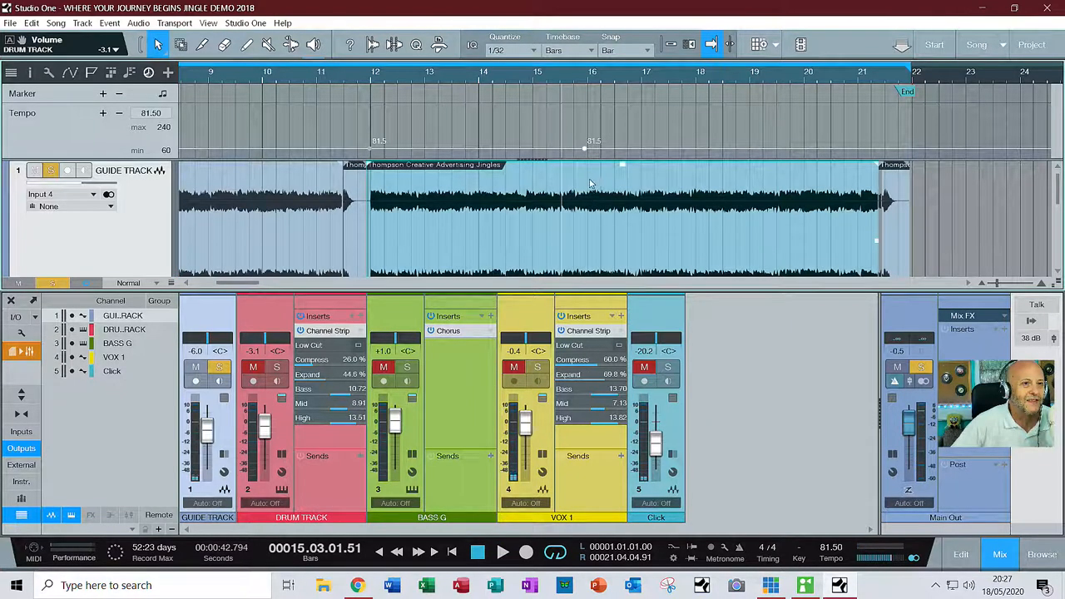
click(587, 151)
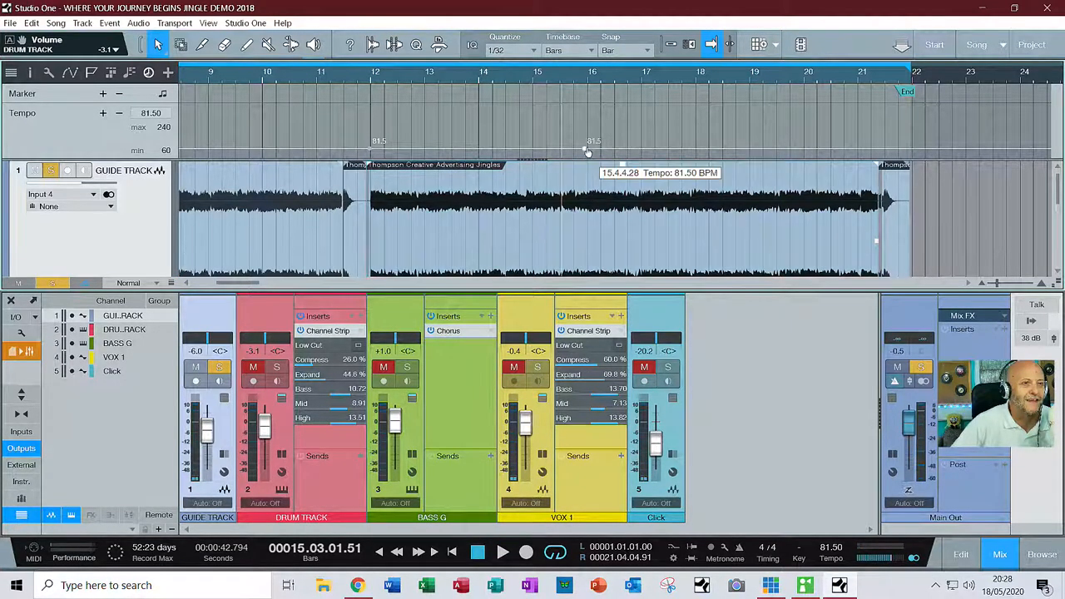
drag(586, 150, 584, 153)
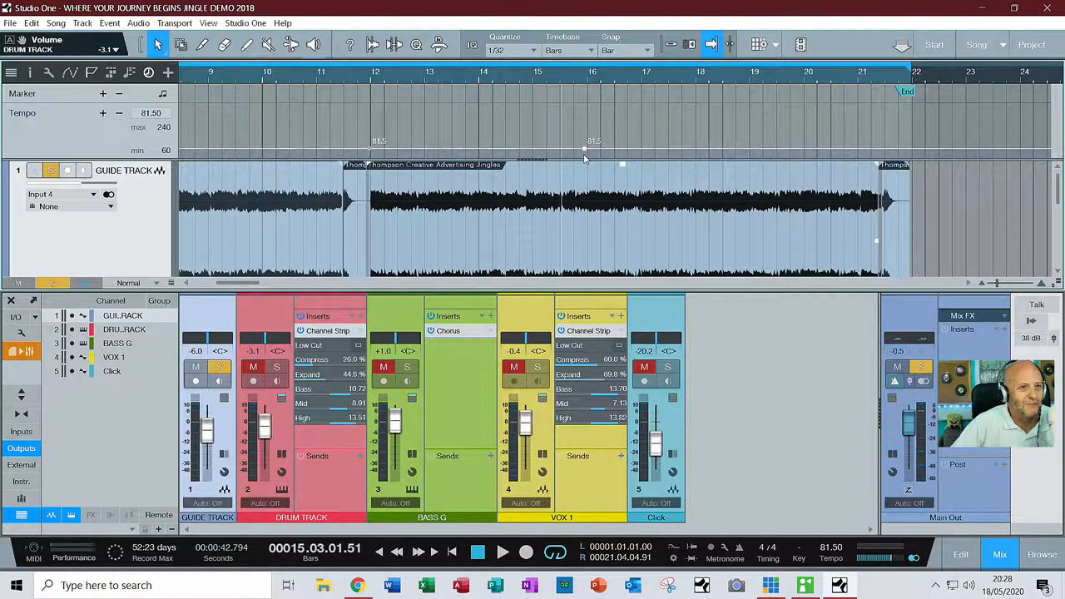
mouse_move(584, 153)
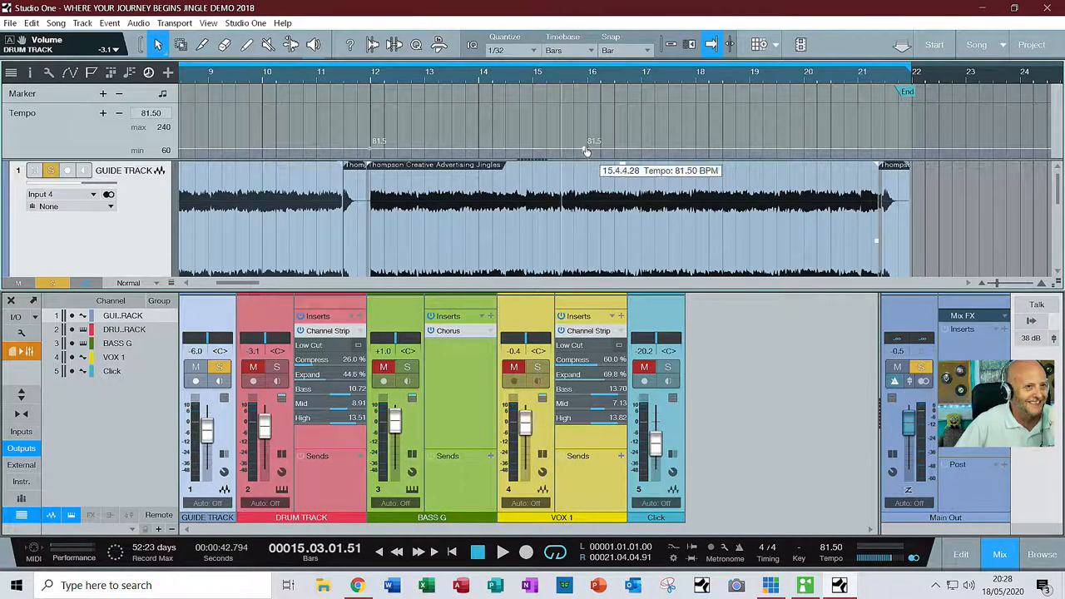
drag(585, 152, 585, 154)
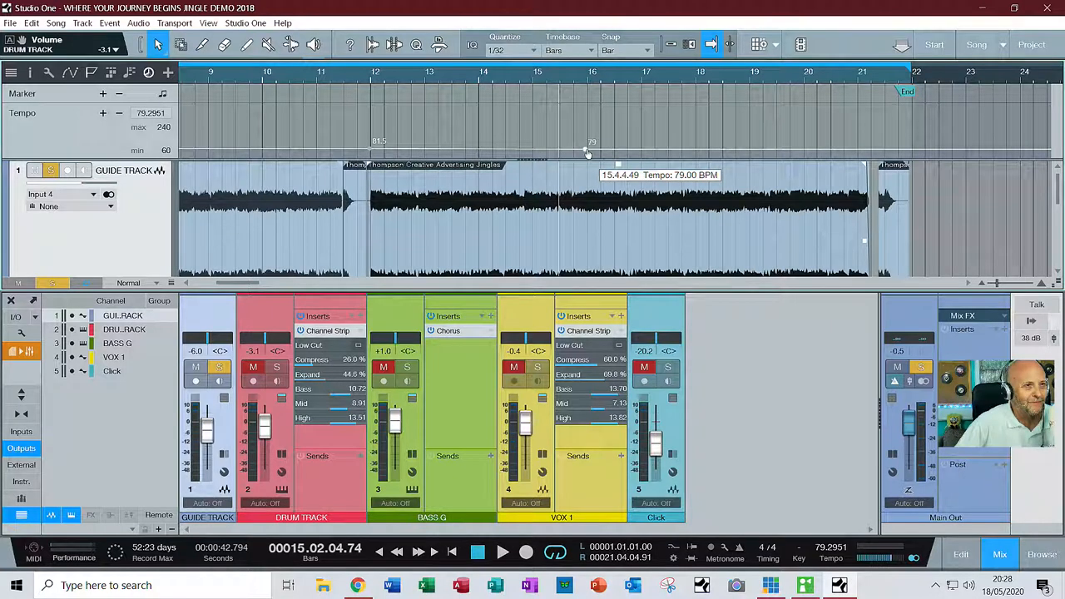
Move the tempo point back to about bar 12 at 165 BPM, and audition the song from the start into bar 12
drag(588, 153, 371, 97)
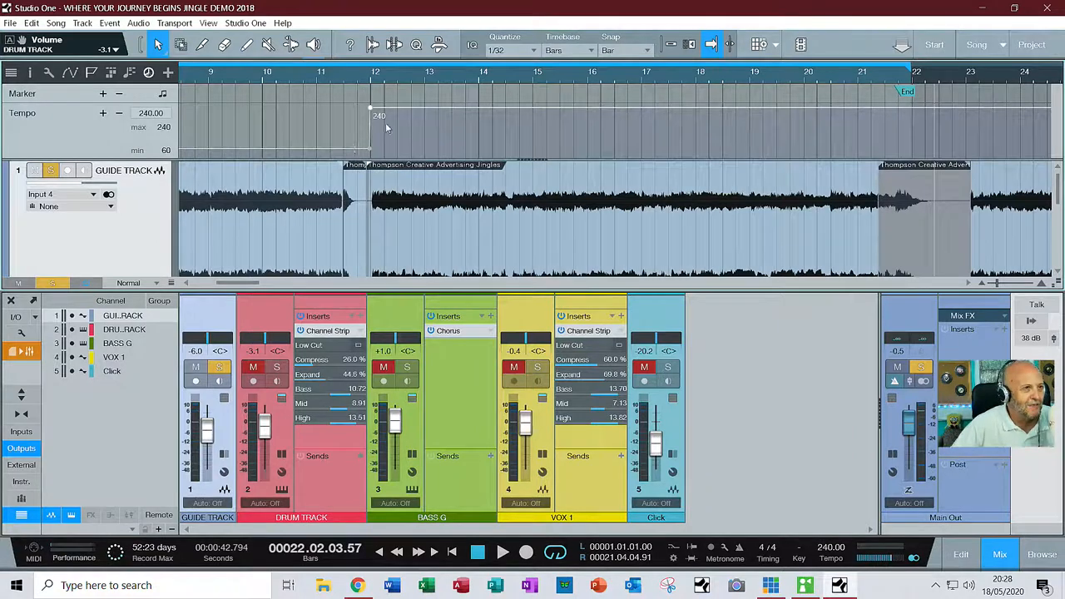
drag(372, 114, 370, 132)
key(KP_0)
key(space)
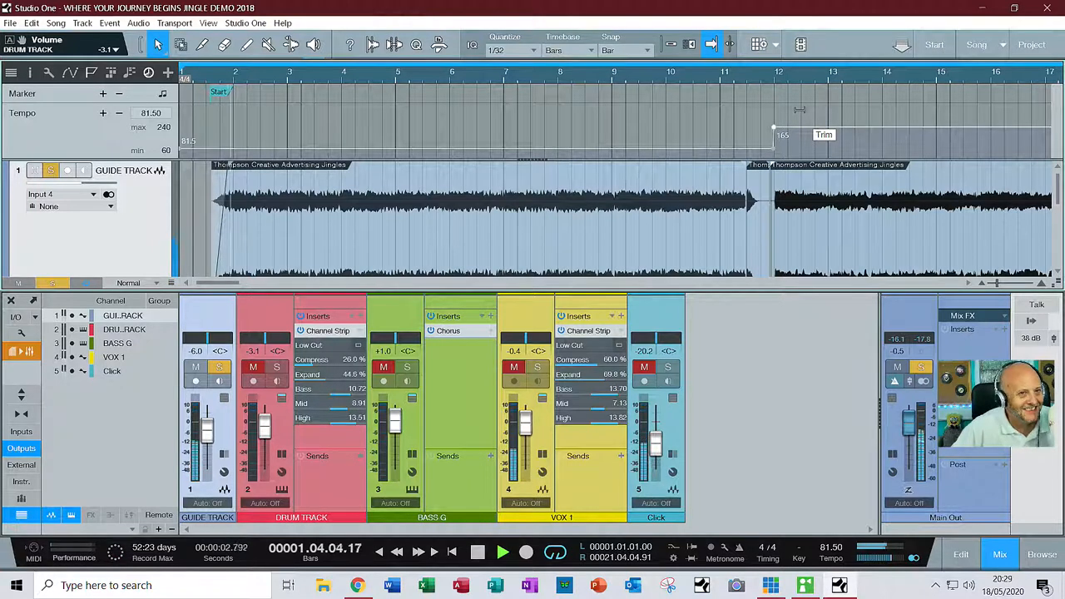
key(space)
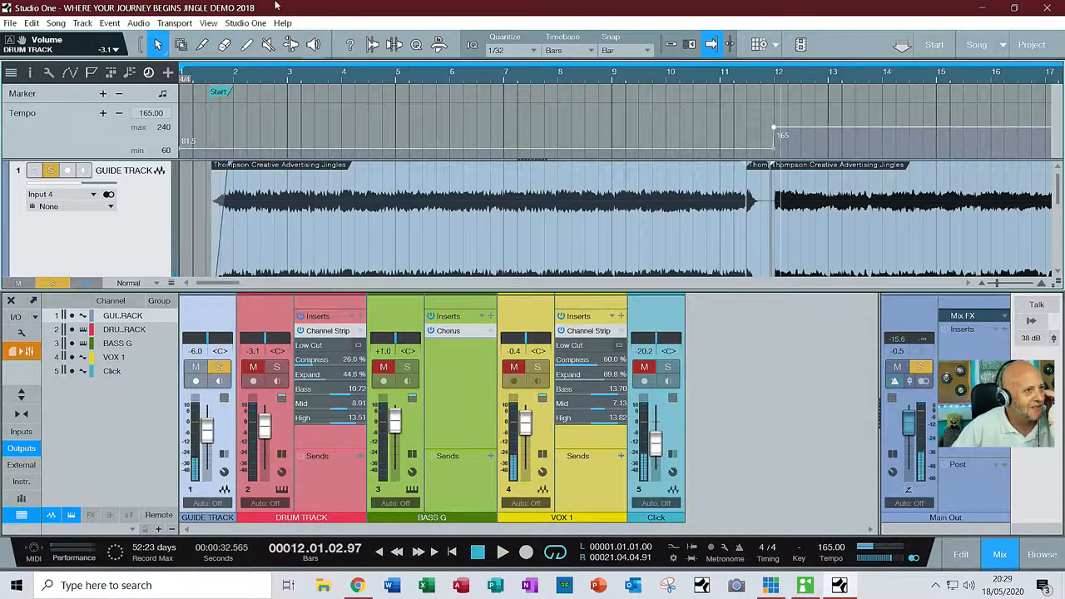
Undo the tempo point moves to 165, 240 and 79 BPM one after another
click(29, 24)
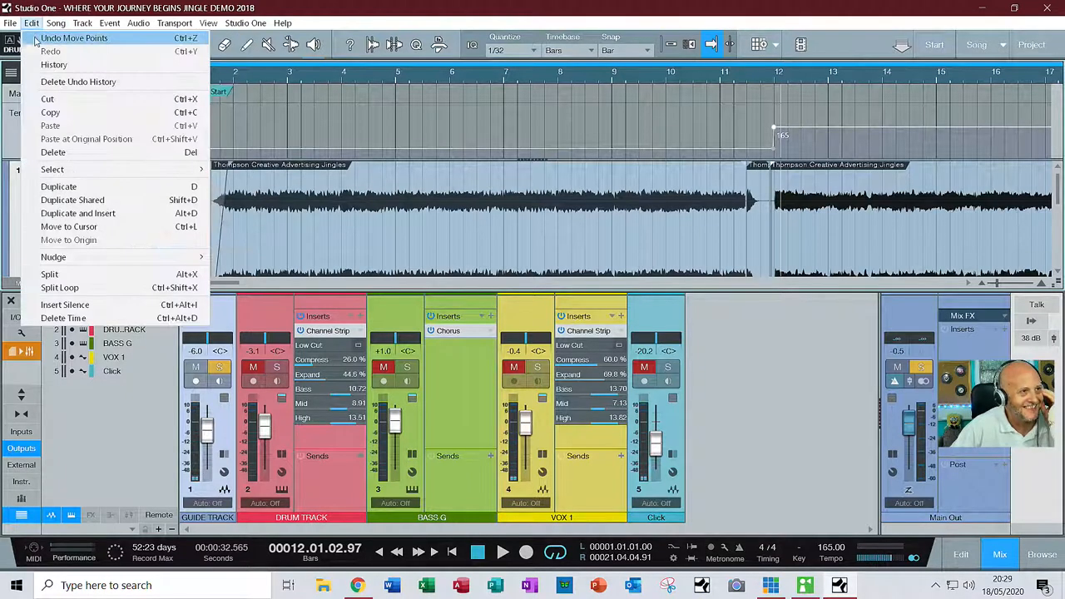
click(39, 39)
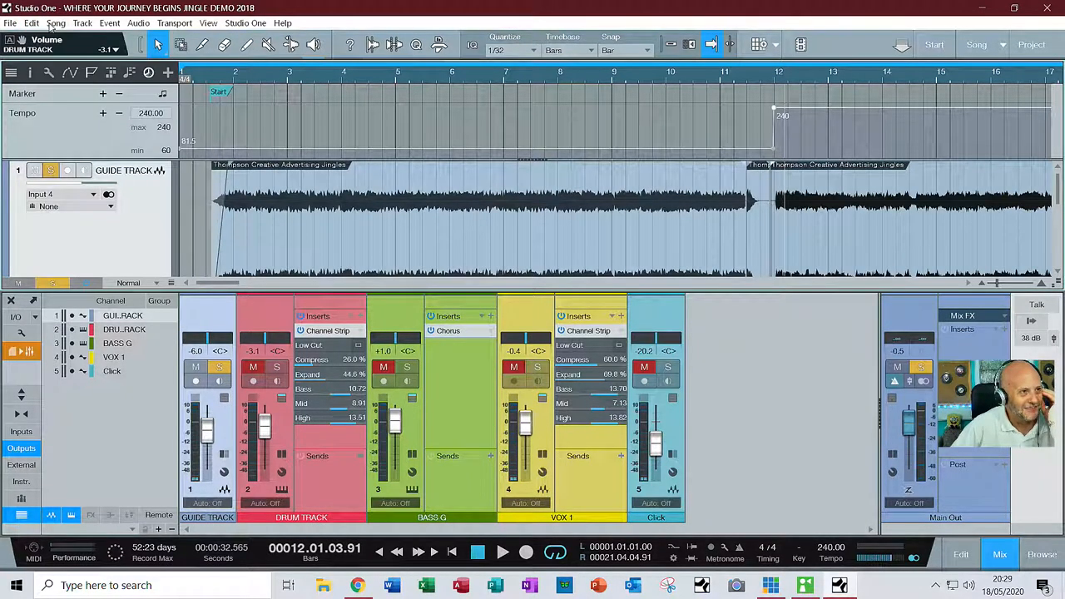
click(33, 23)
click(38, 39)
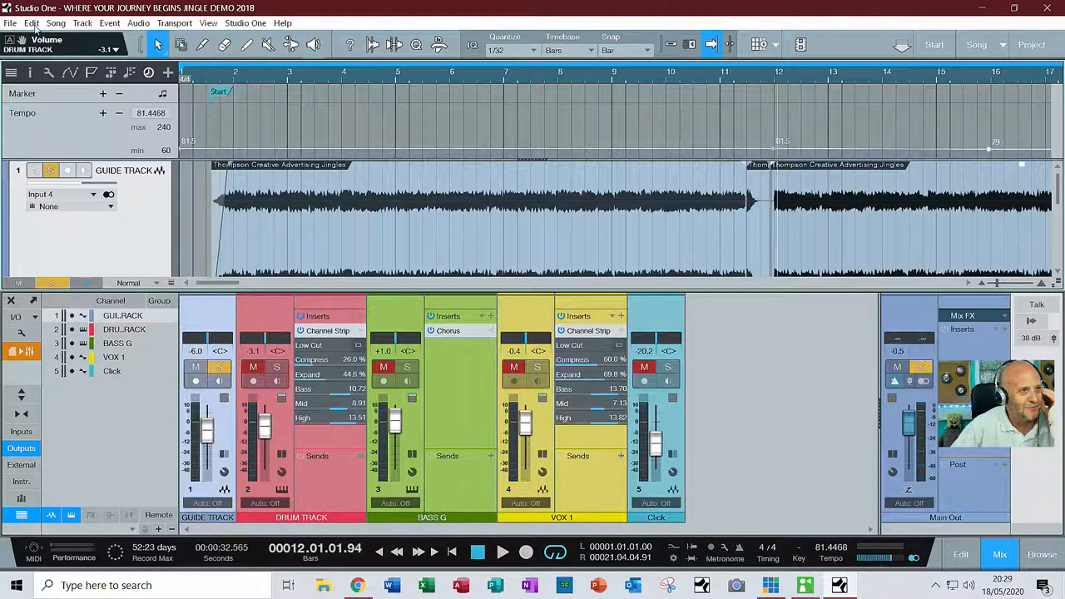
click(34, 23)
click(46, 40)
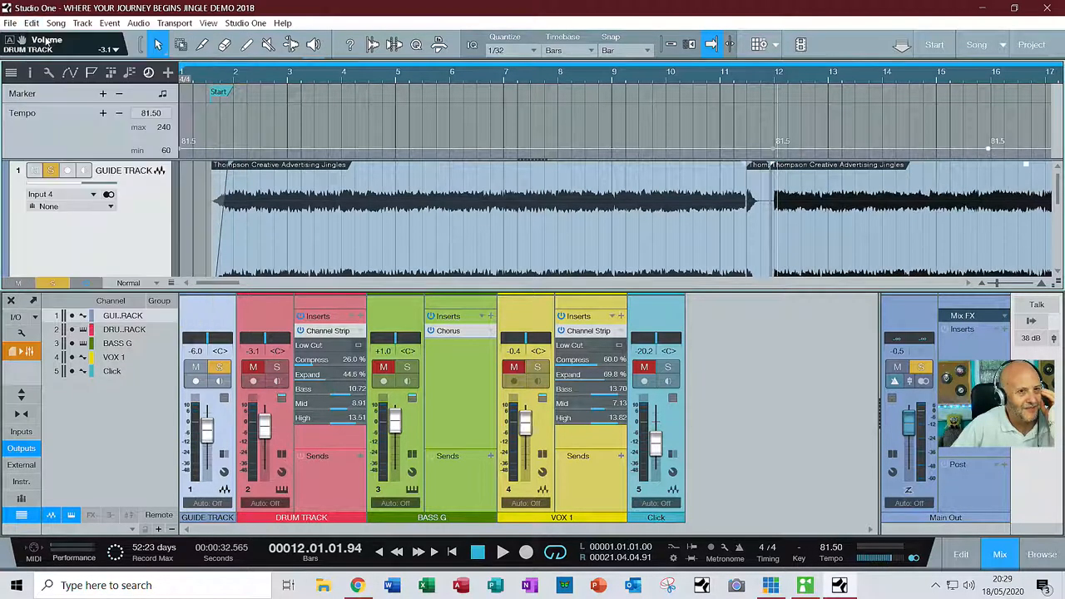
Undo the insertion of the tempo points before bars 16 and 12, keeping only the initial 81.5 BPM tempo
click(32, 23)
click(41, 39)
click(31, 24)
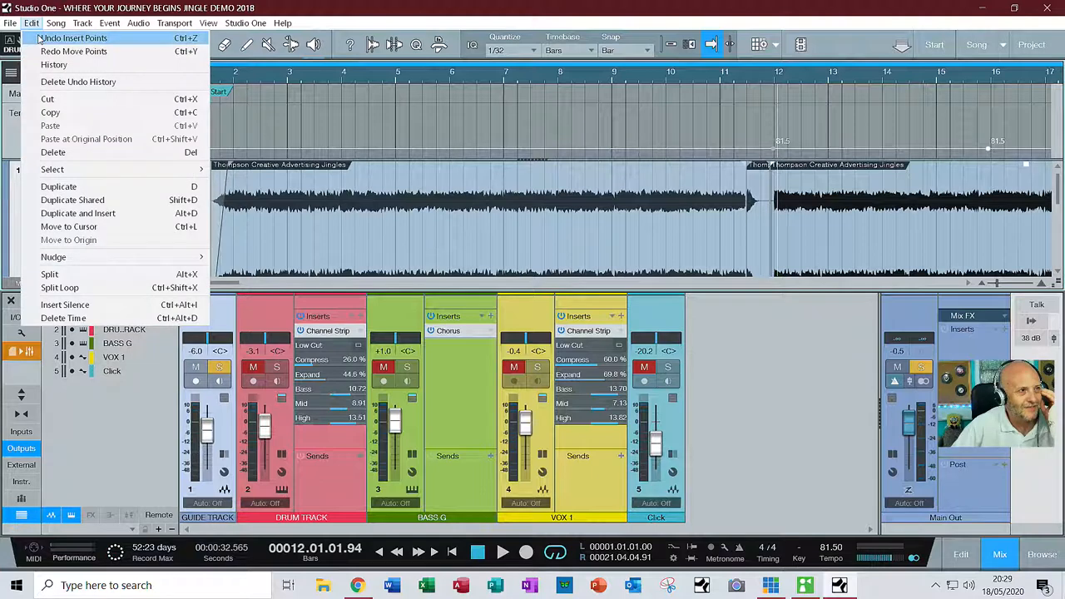
click(39, 39)
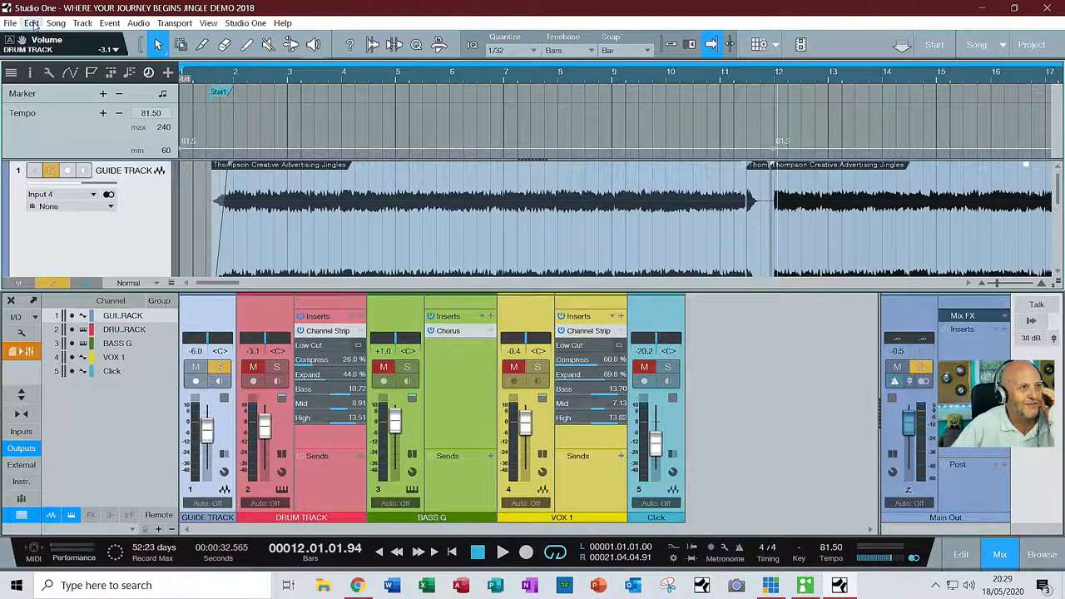
click(32, 24)
click(39, 38)
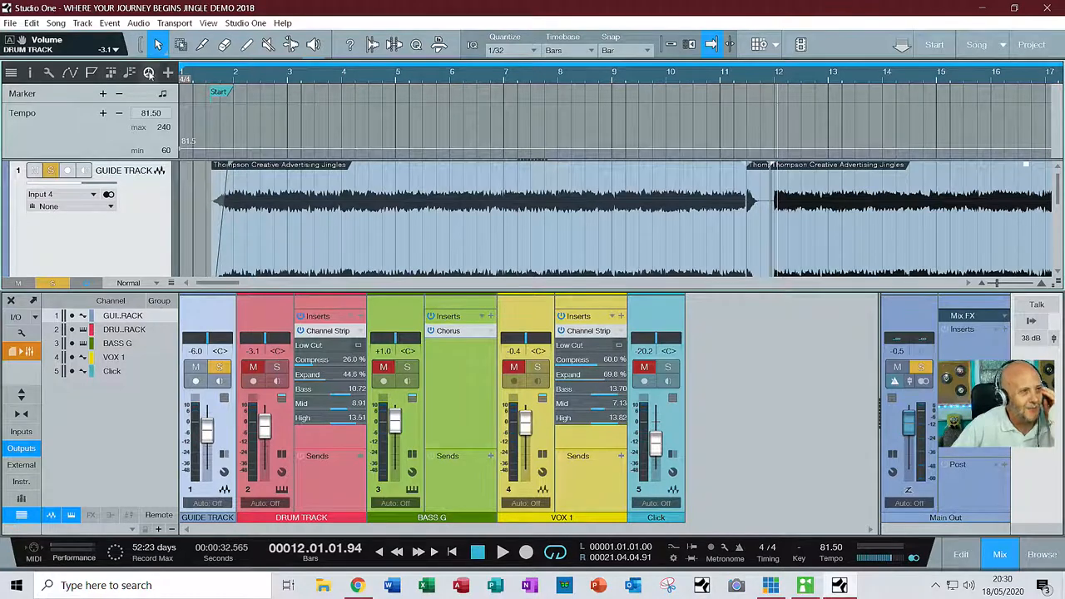
Hide the tempo track and audition the guide track from just before bar 11
click(149, 72)
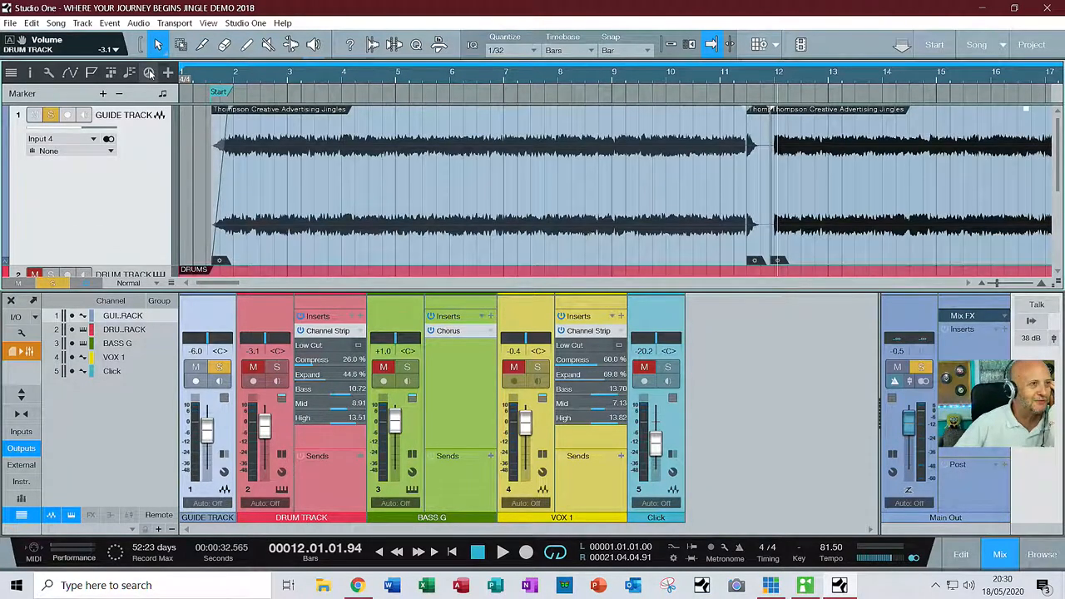
click(713, 79)
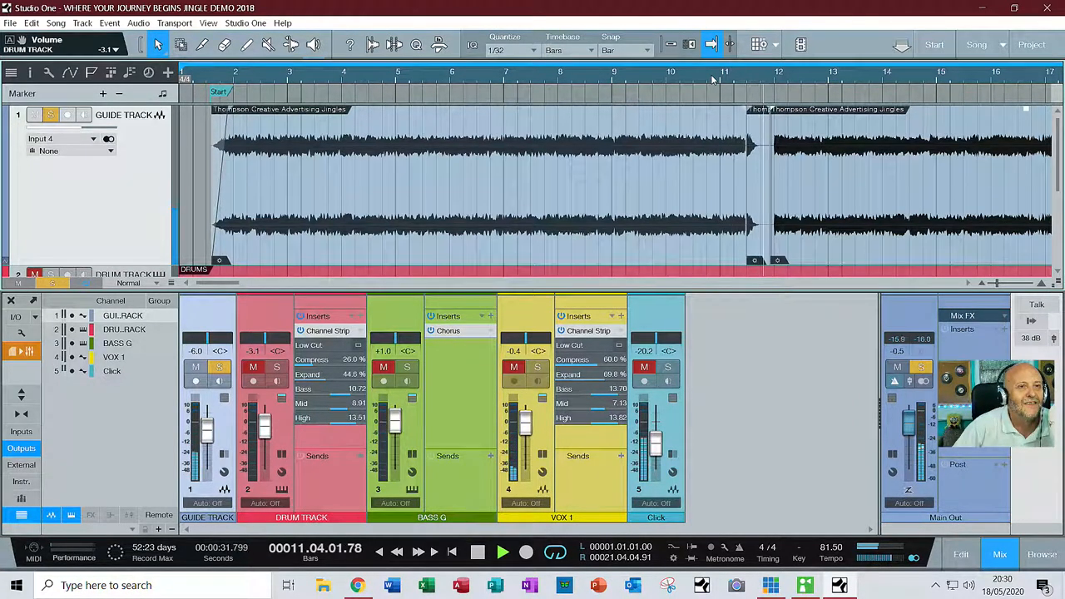
key(space)
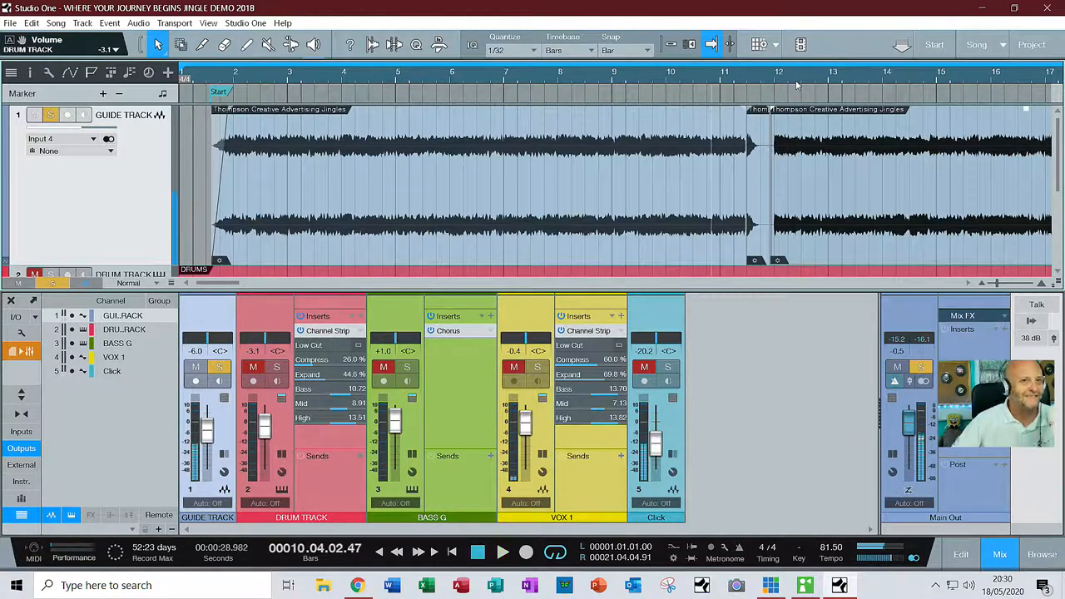
Show the whole arrangement in the timeline and save the song
scroll(853, 78, down, 3)
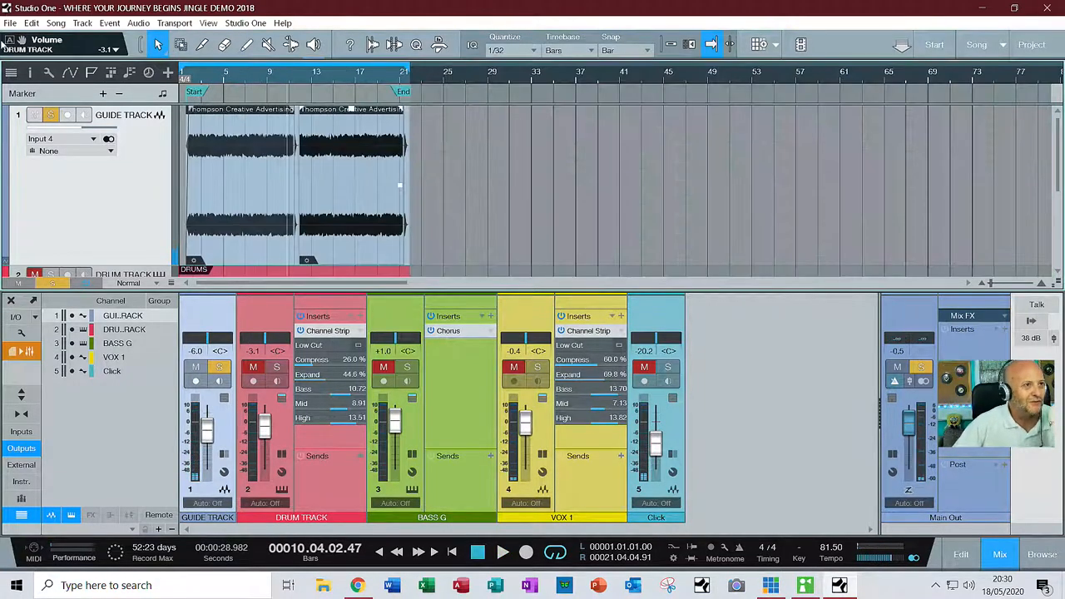
click(11, 23)
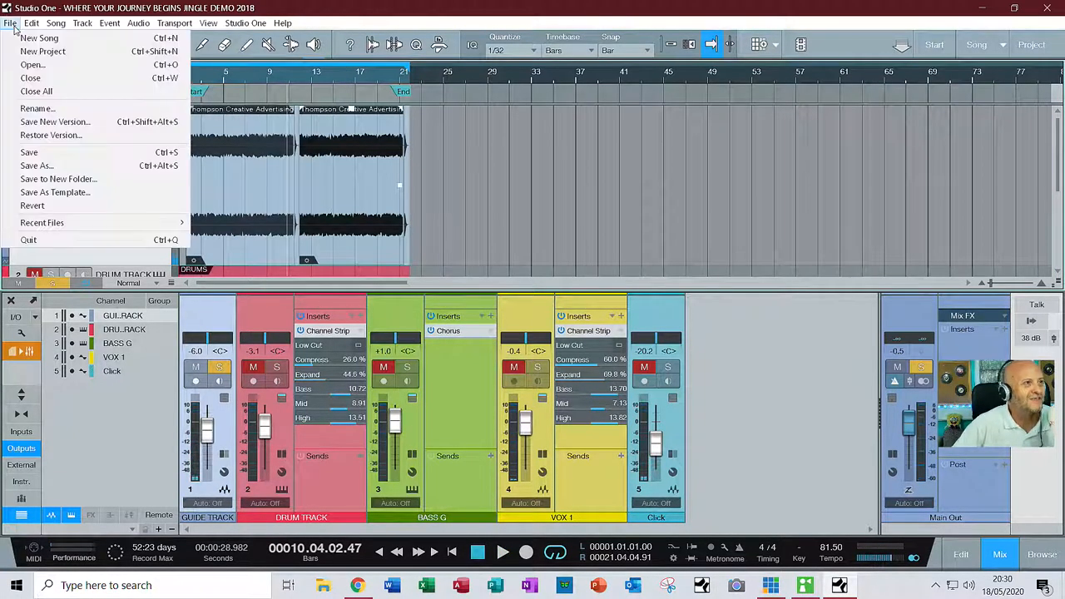
click(41, 154)
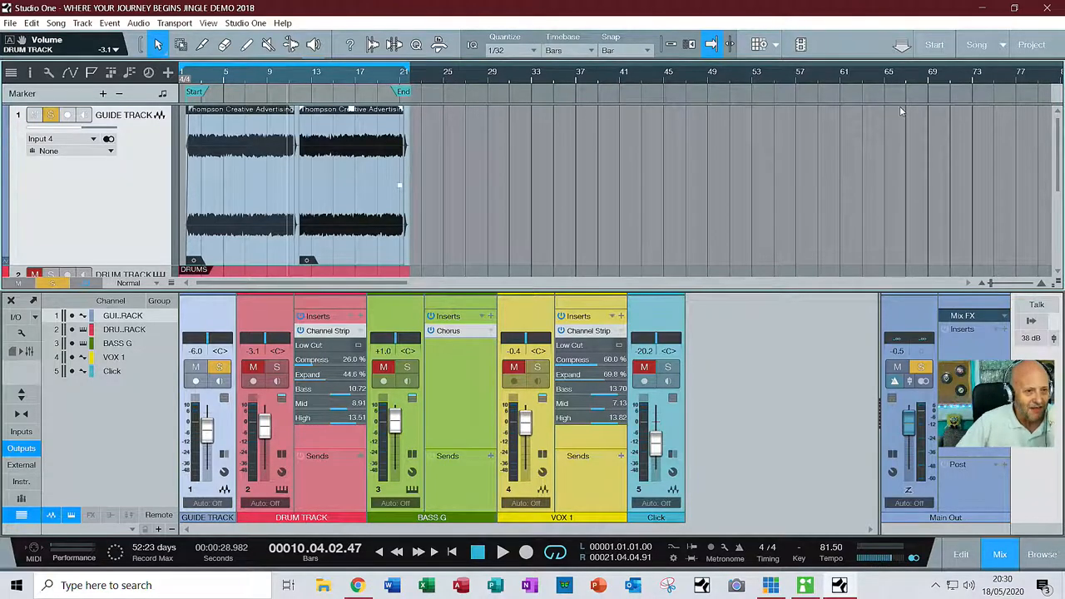
Switch to vMix and fade the stream output to the MAIN CAMERA input
click(770, 586)
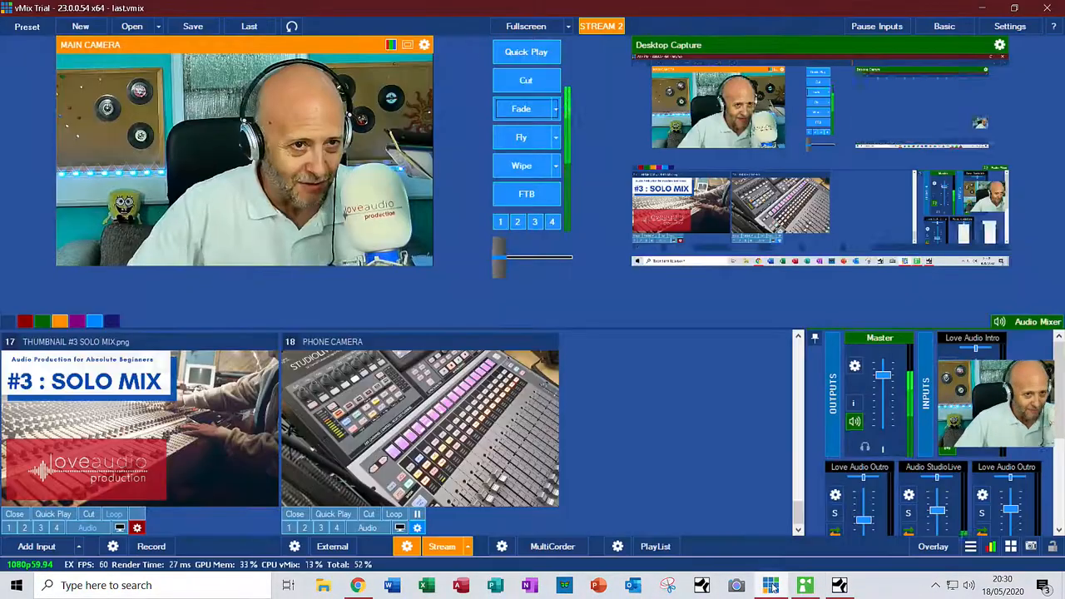
click(529, 100)
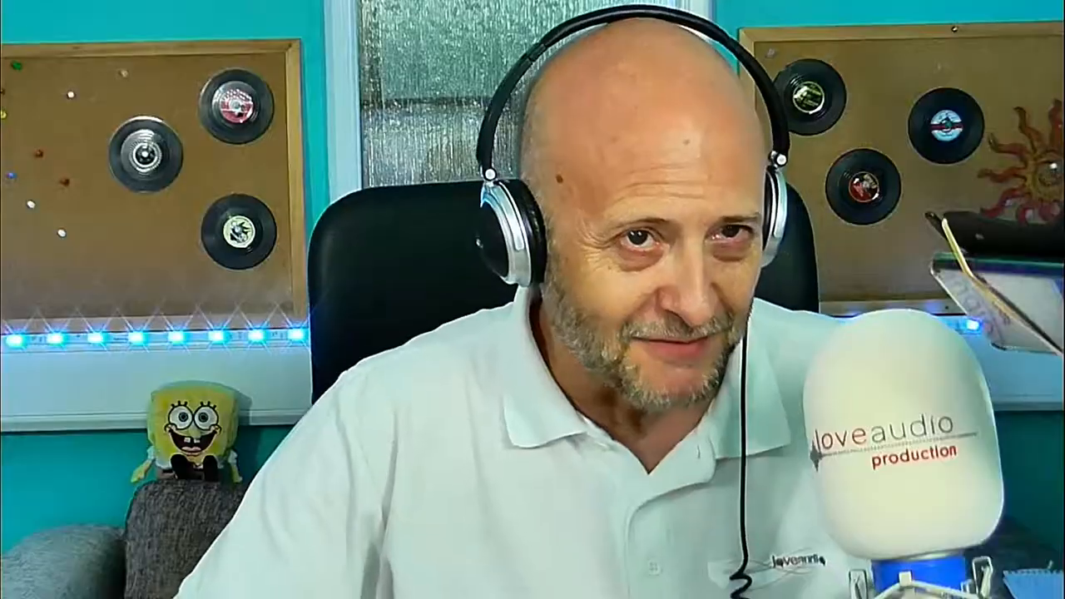